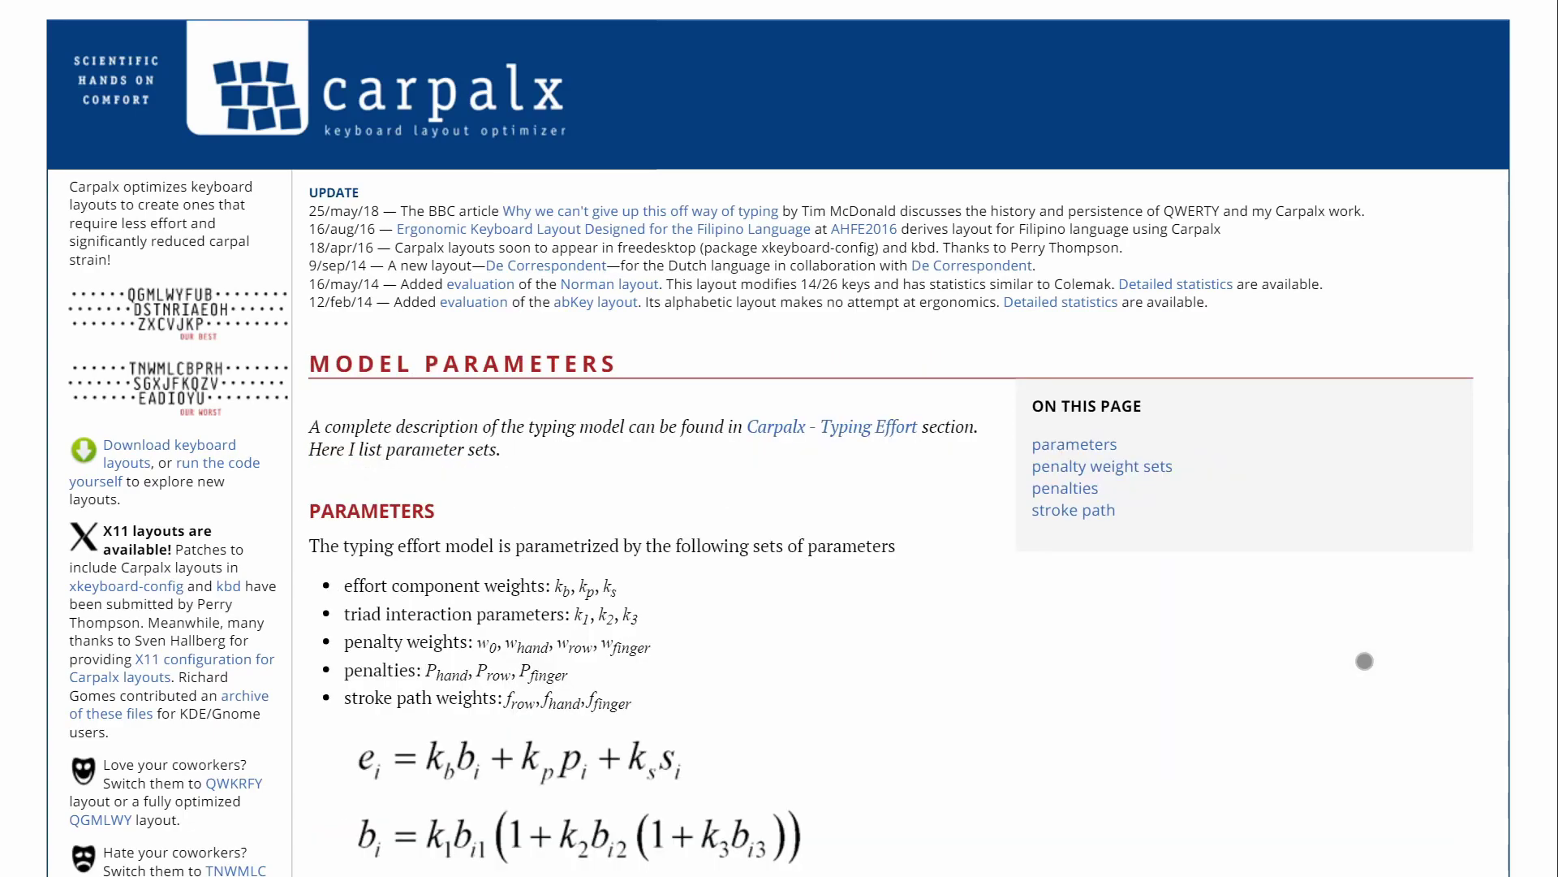
Read the base effort and penalty sections, scrolling down to Evaluating the Stroke Path.
{"action": "scroll", "coordinate": [1364, 661], "scroll_direction": "down", "scroll_amount": 20}
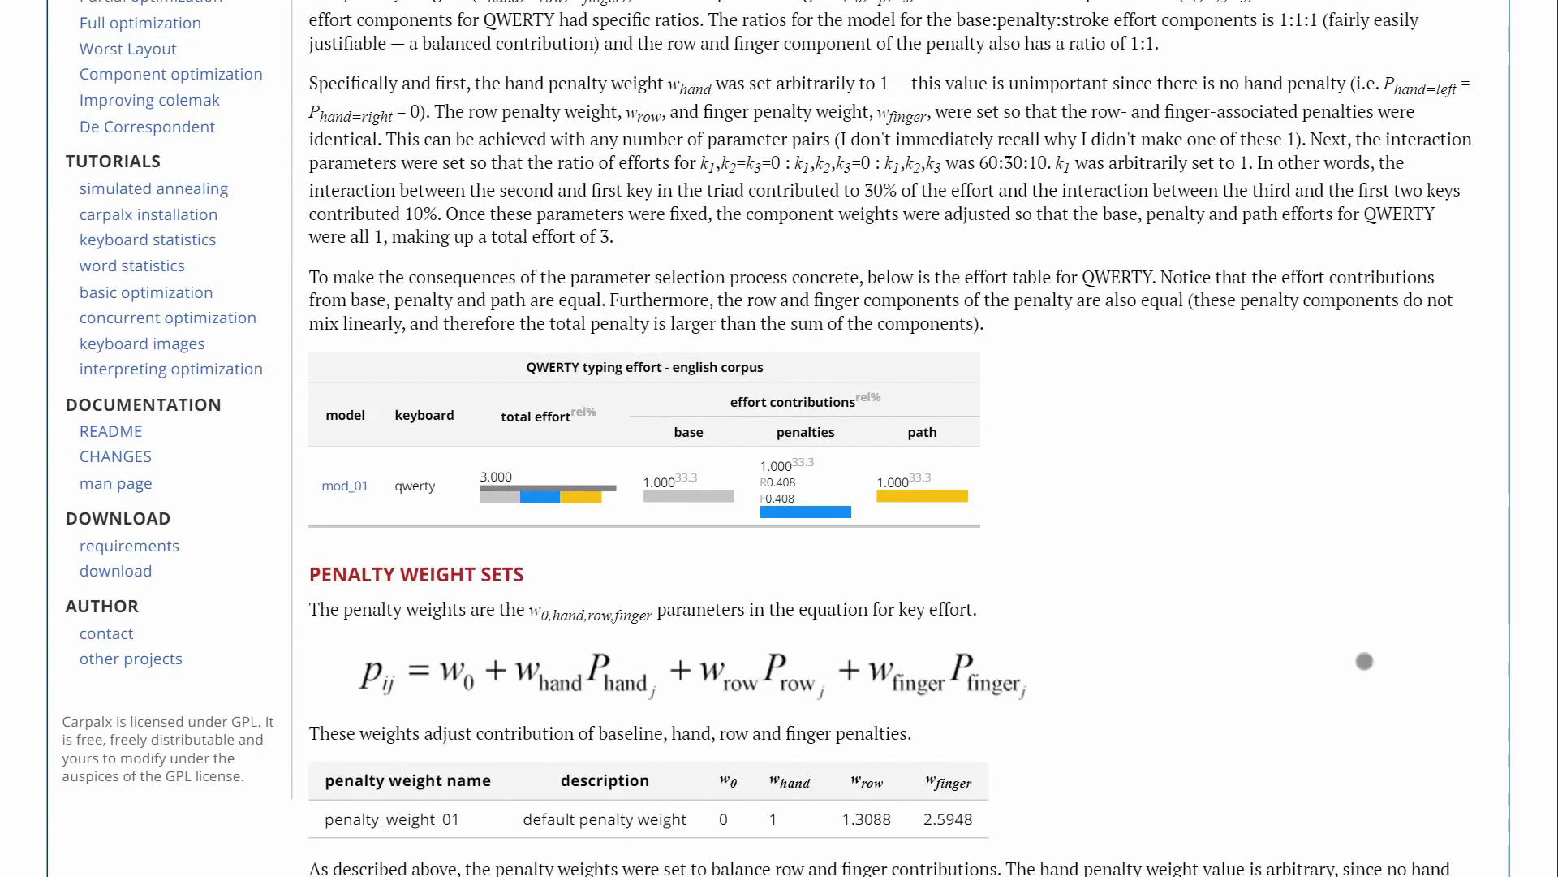
{"action": "scroll", "coordinate": [1364, 660], "scroll_direction": "up", "scroll_amount": 15}
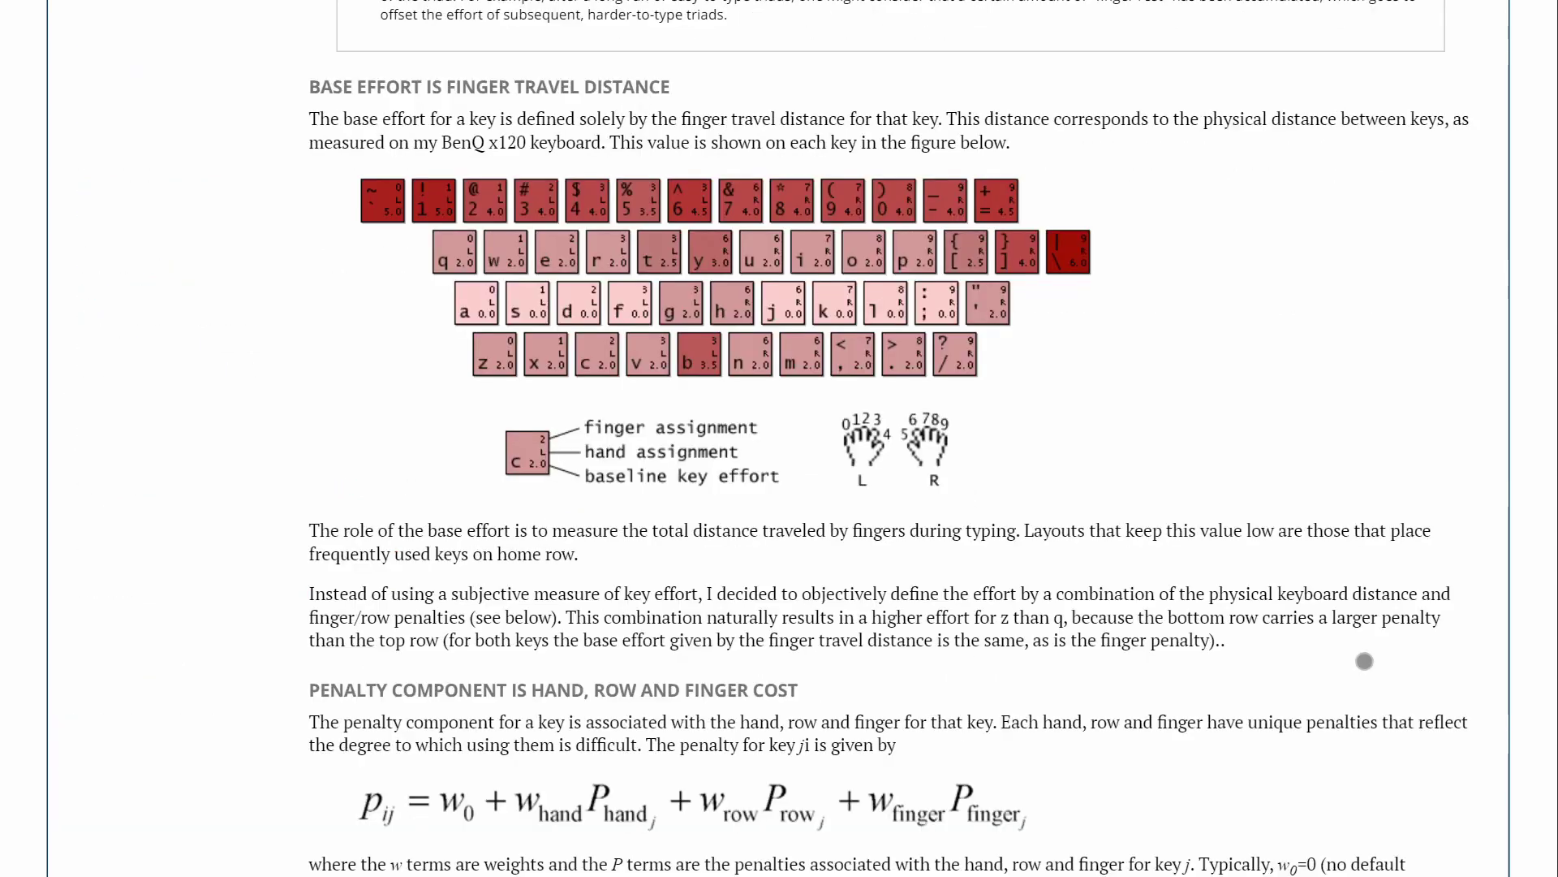
{"action": "scroll", "coordinate": [1364, 661], "scroll_direction": "down", "scroll_amount": 5}
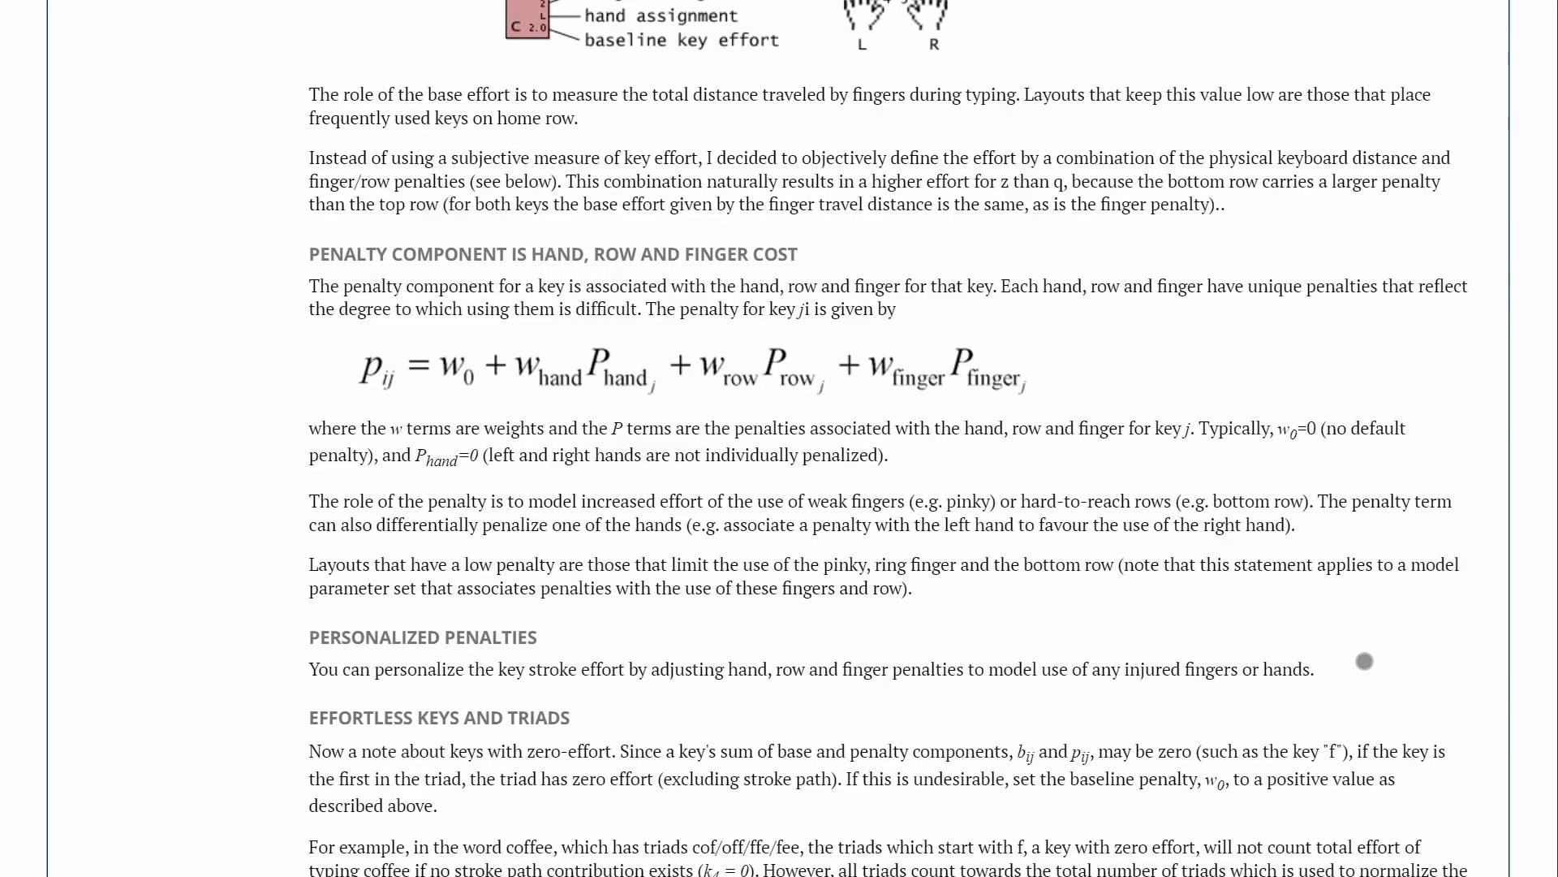
{"action": "scroll", "coordinate": [1365, 661], "scroll_direction": "down", "scroll_amount": 1}
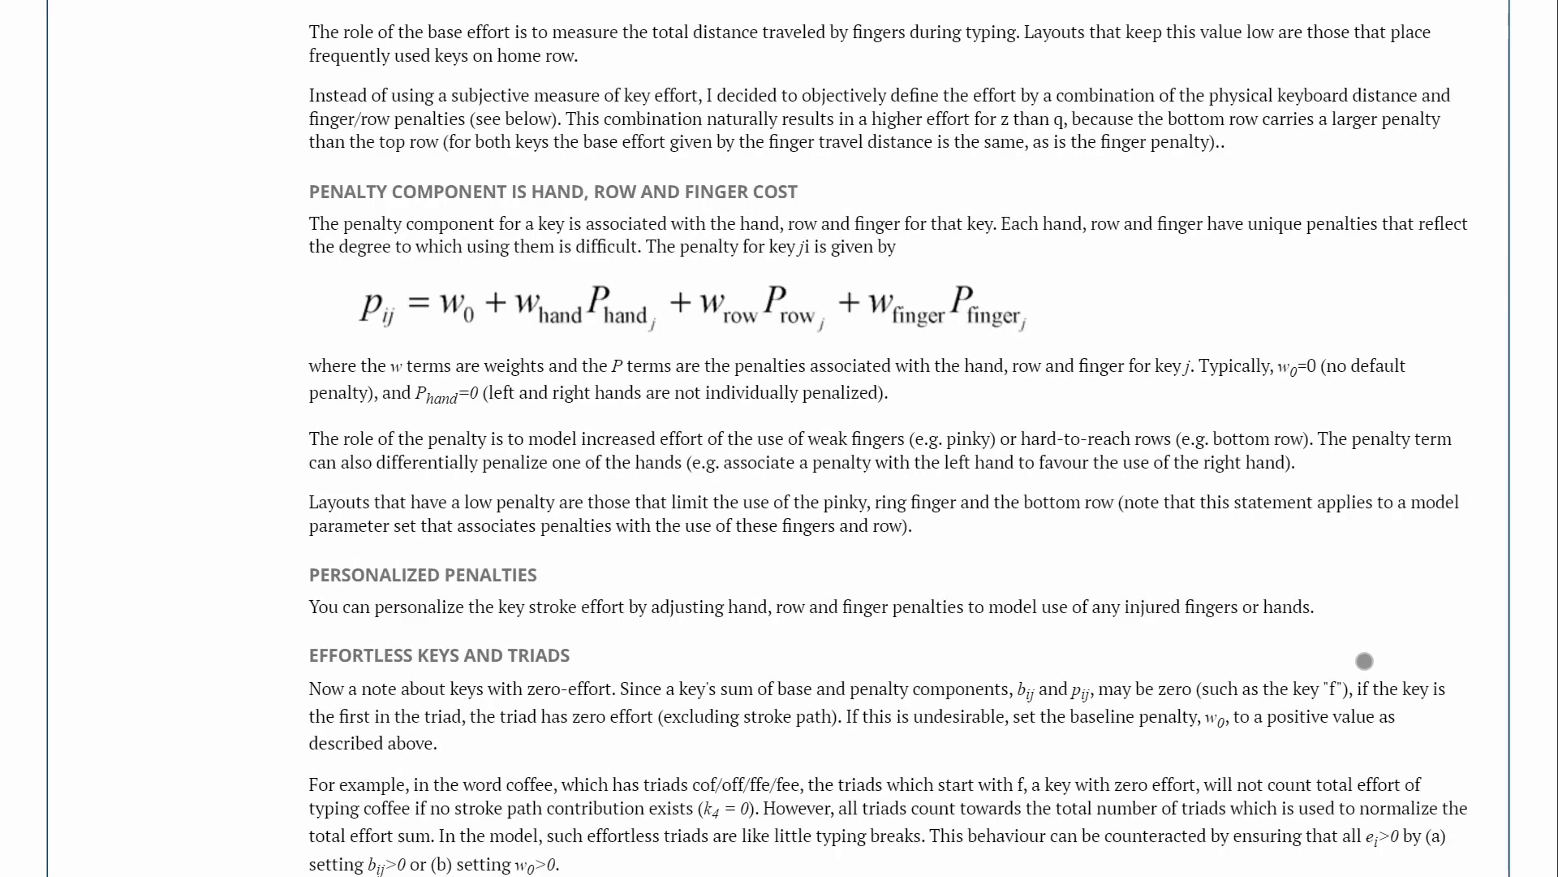
{"action": "scroll", "coordinate": [1365, 661], "scroll_direction": "up", "scroll_amount": 2}
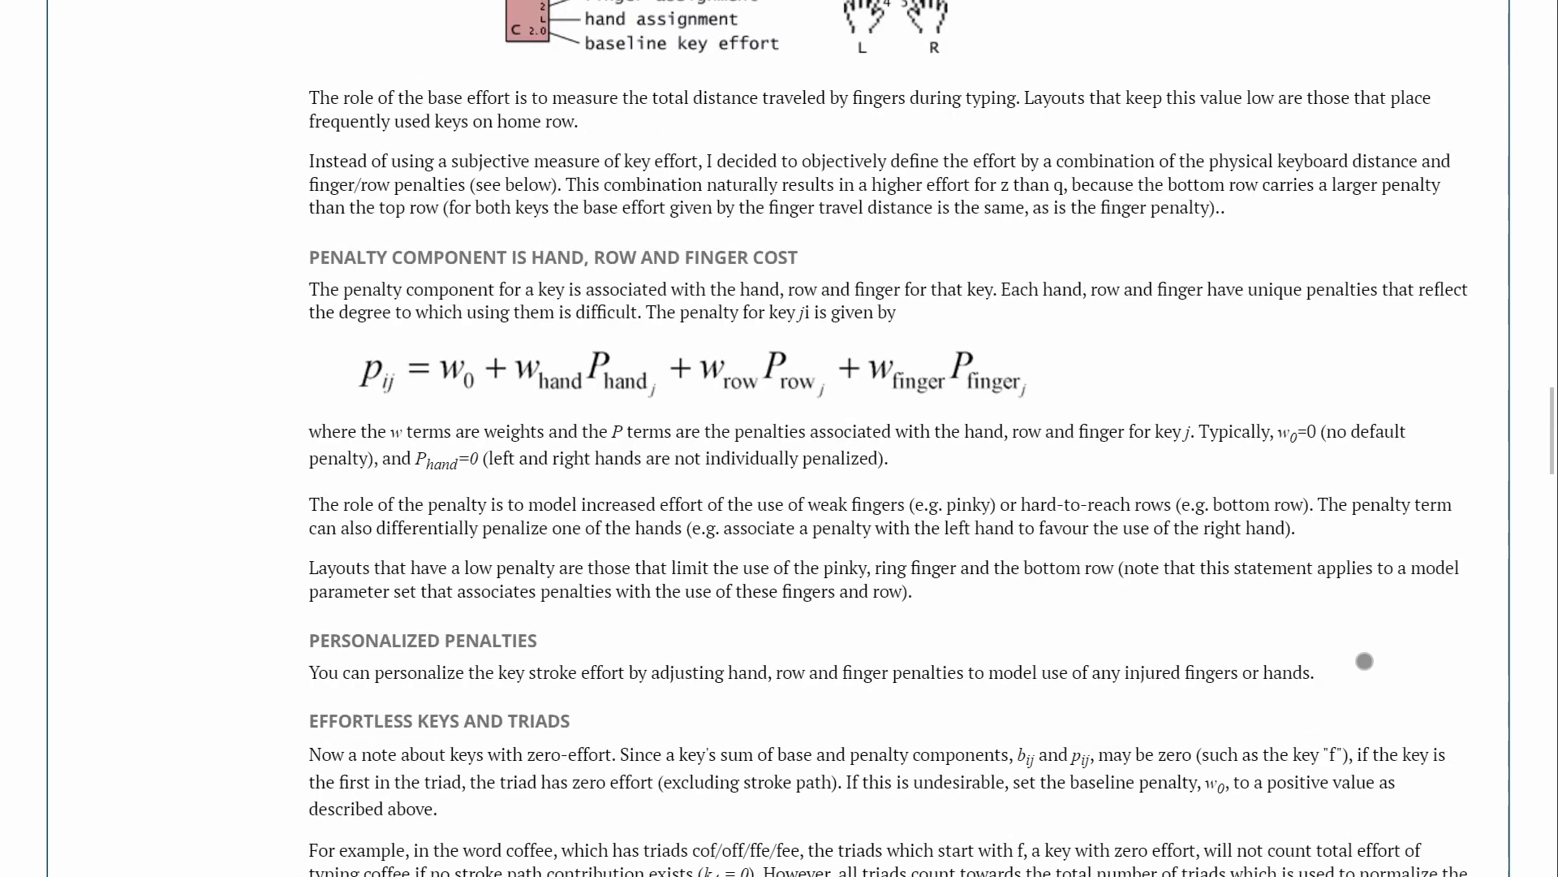
{"action": "scroll", "coordinate": [1364, 661], "scroll_direction": "down", "scroll_amount": 2}
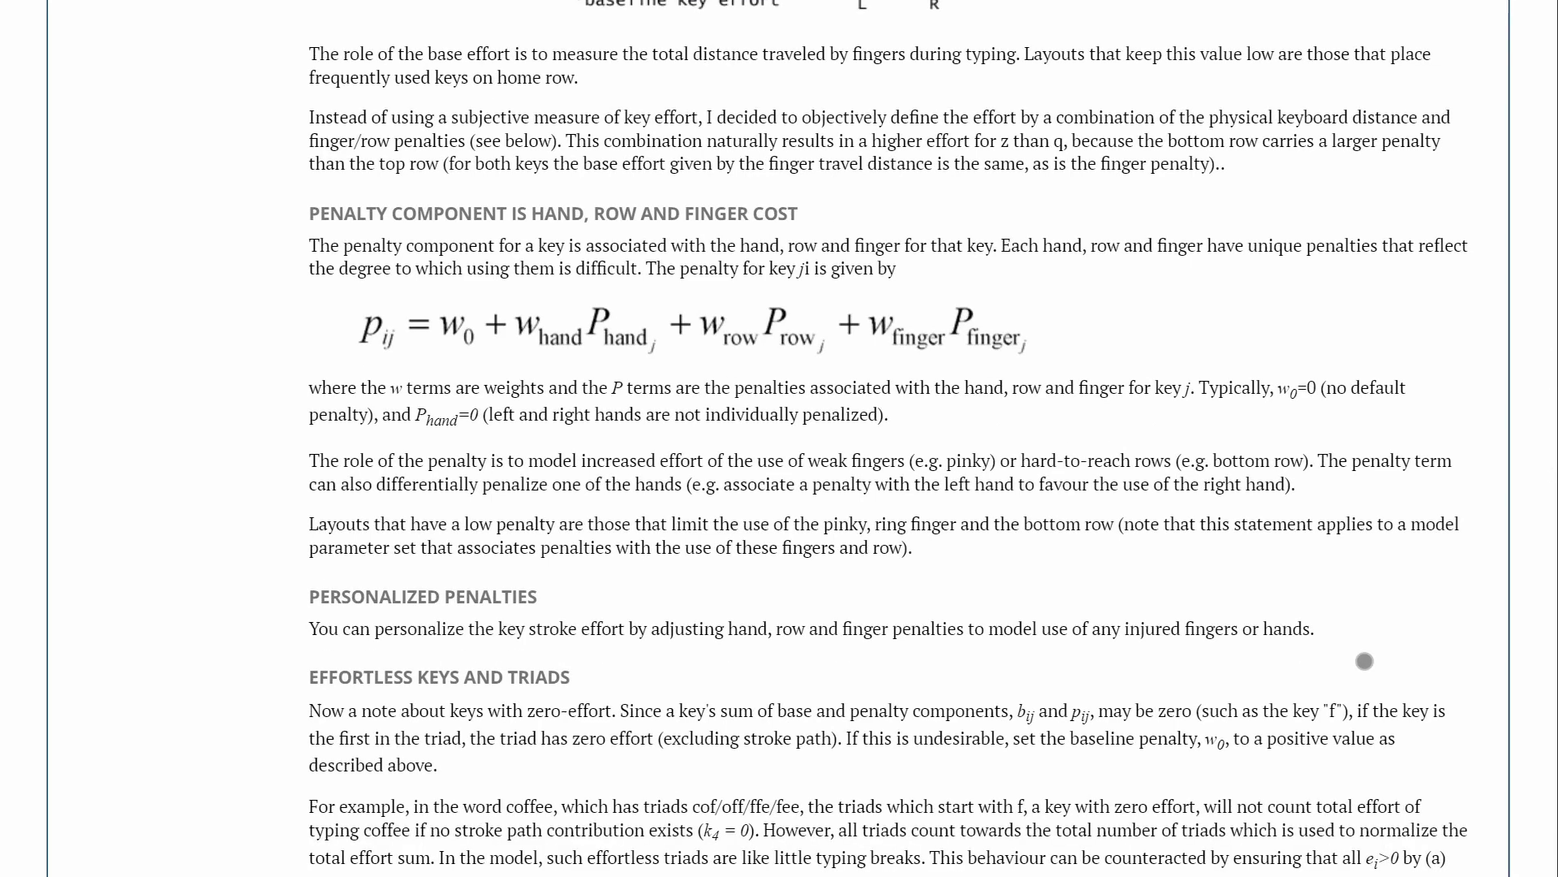
{"action": "key", "text": "Page_Down"}
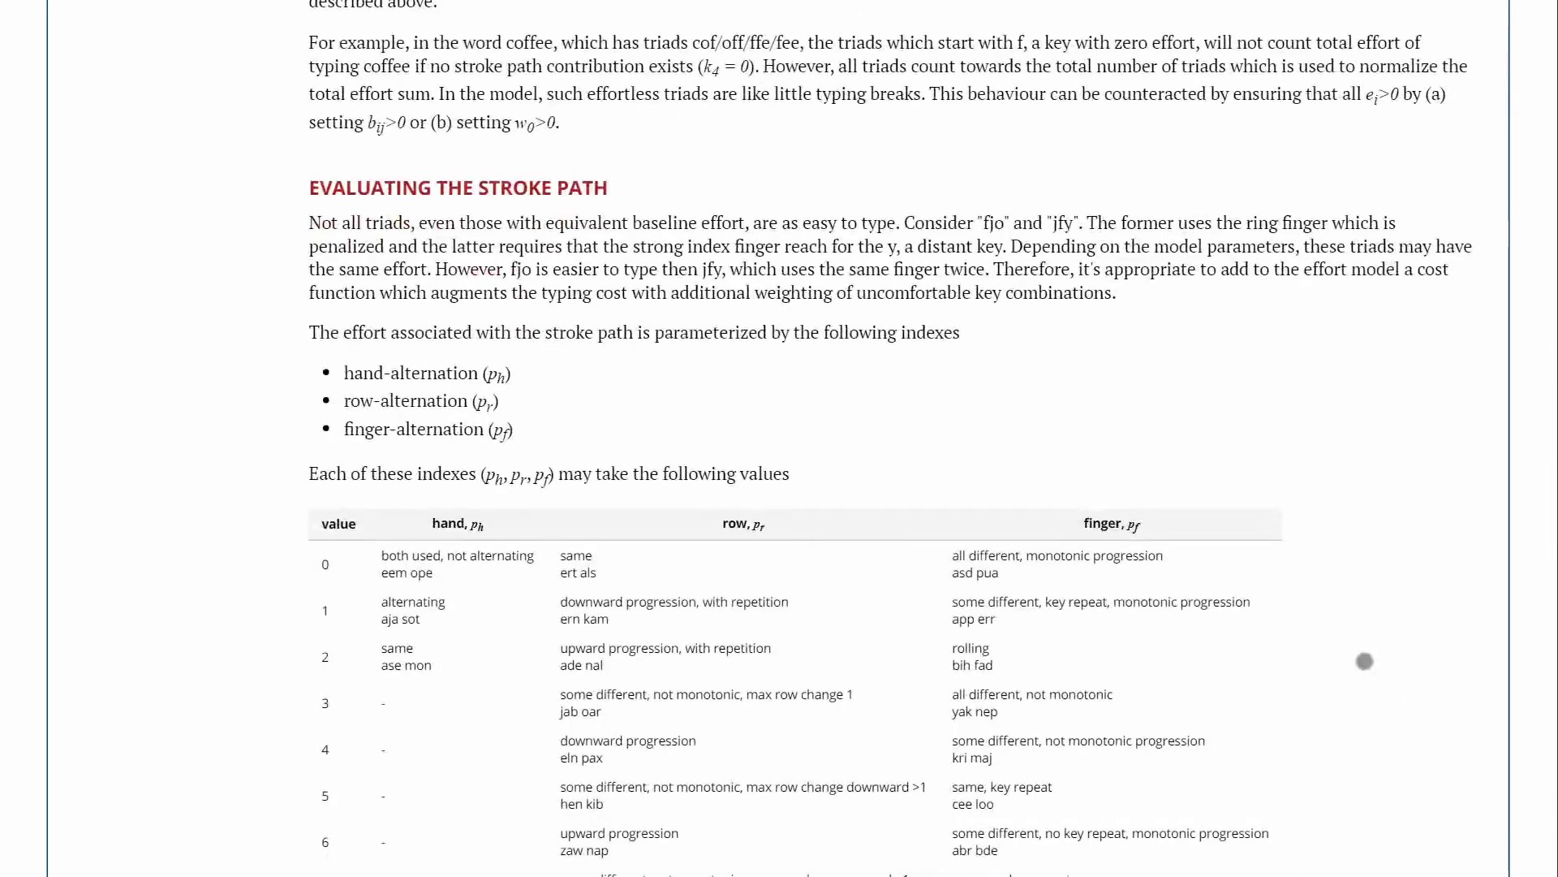
{"action": "scroll", "coordinate": [1364, 660], "scroll_direction": "down", "scroll_amount": 1}
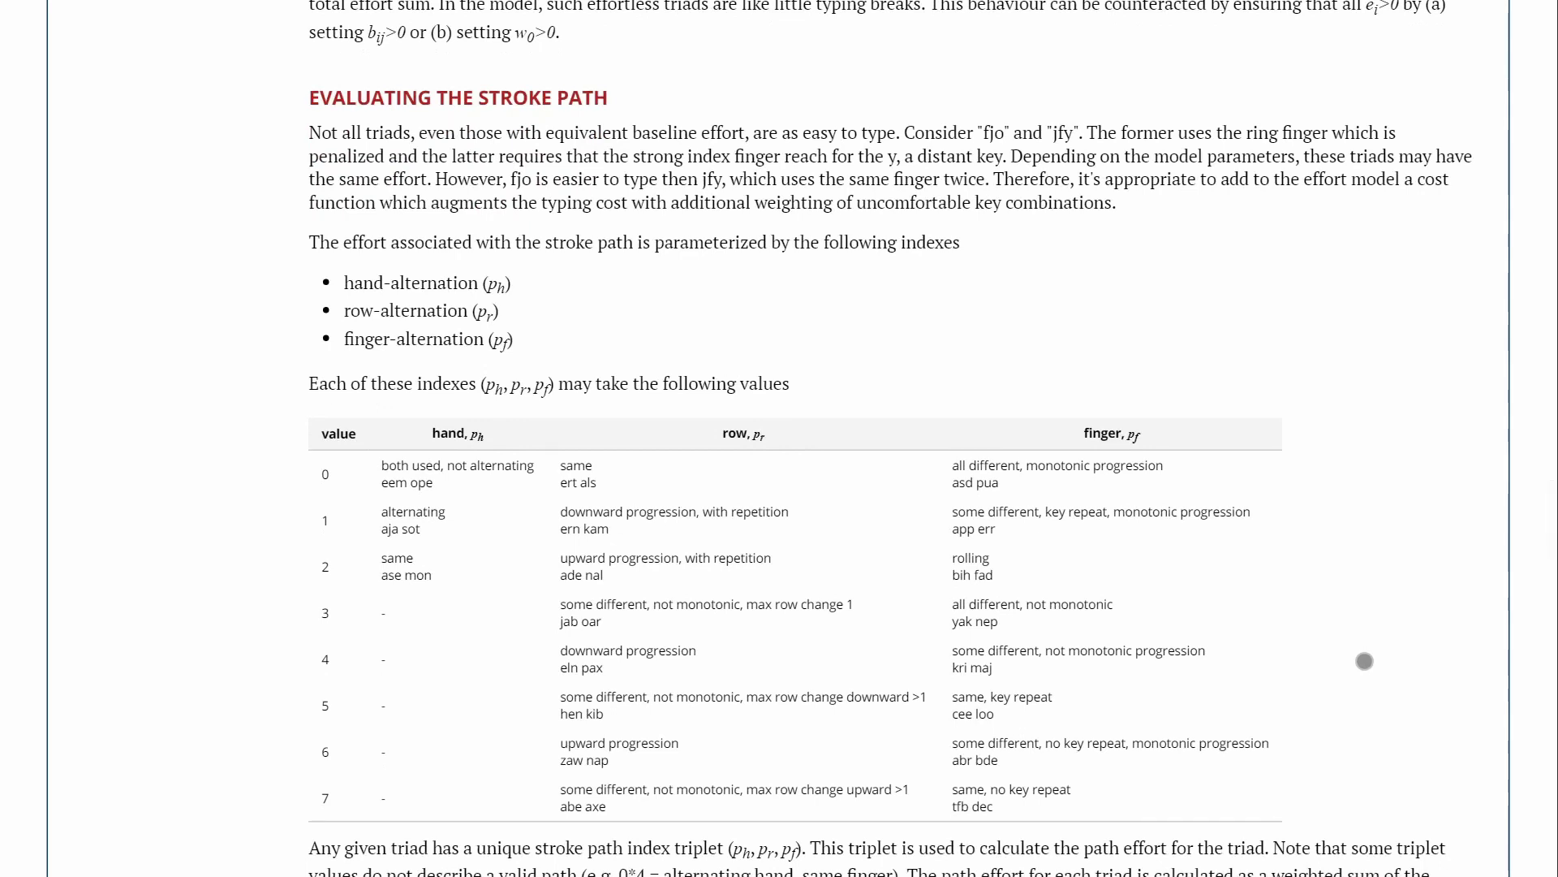
{"action": "scroll", "coordinate": [1364, 661], "scroll_direction": "down", "scroll_amount": 1}
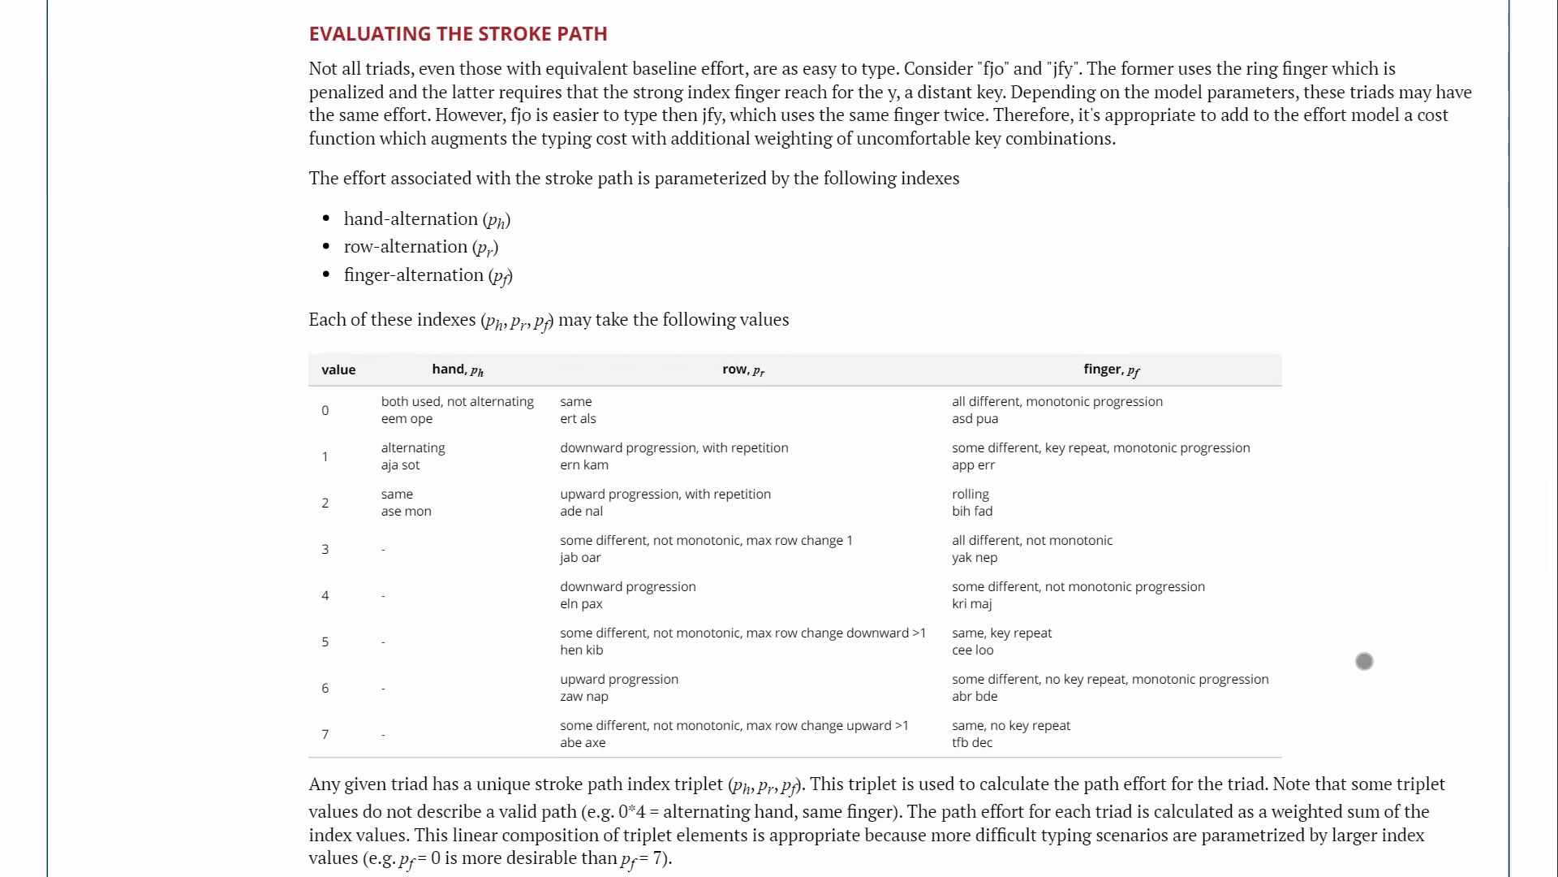
{"action": "scroll", "coordinate": [1365, 661], "scroll_direction": "down", "scroll_amount": 1}
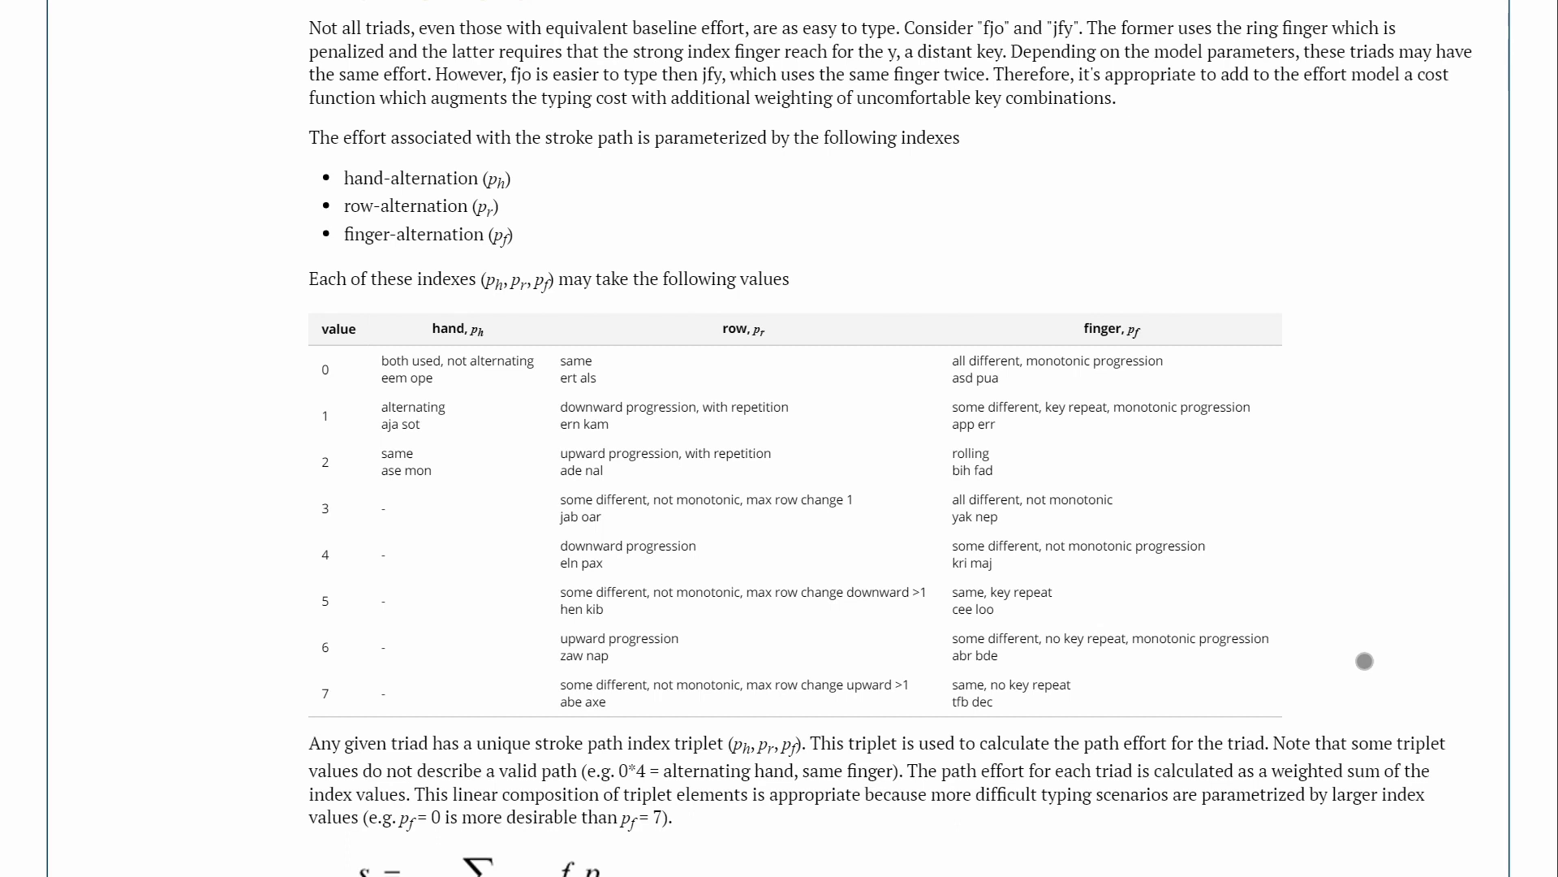
{"action": "scroll", "coordinate": [1364, 661], "scroll_direction": "down", "scroll_amount": 2}
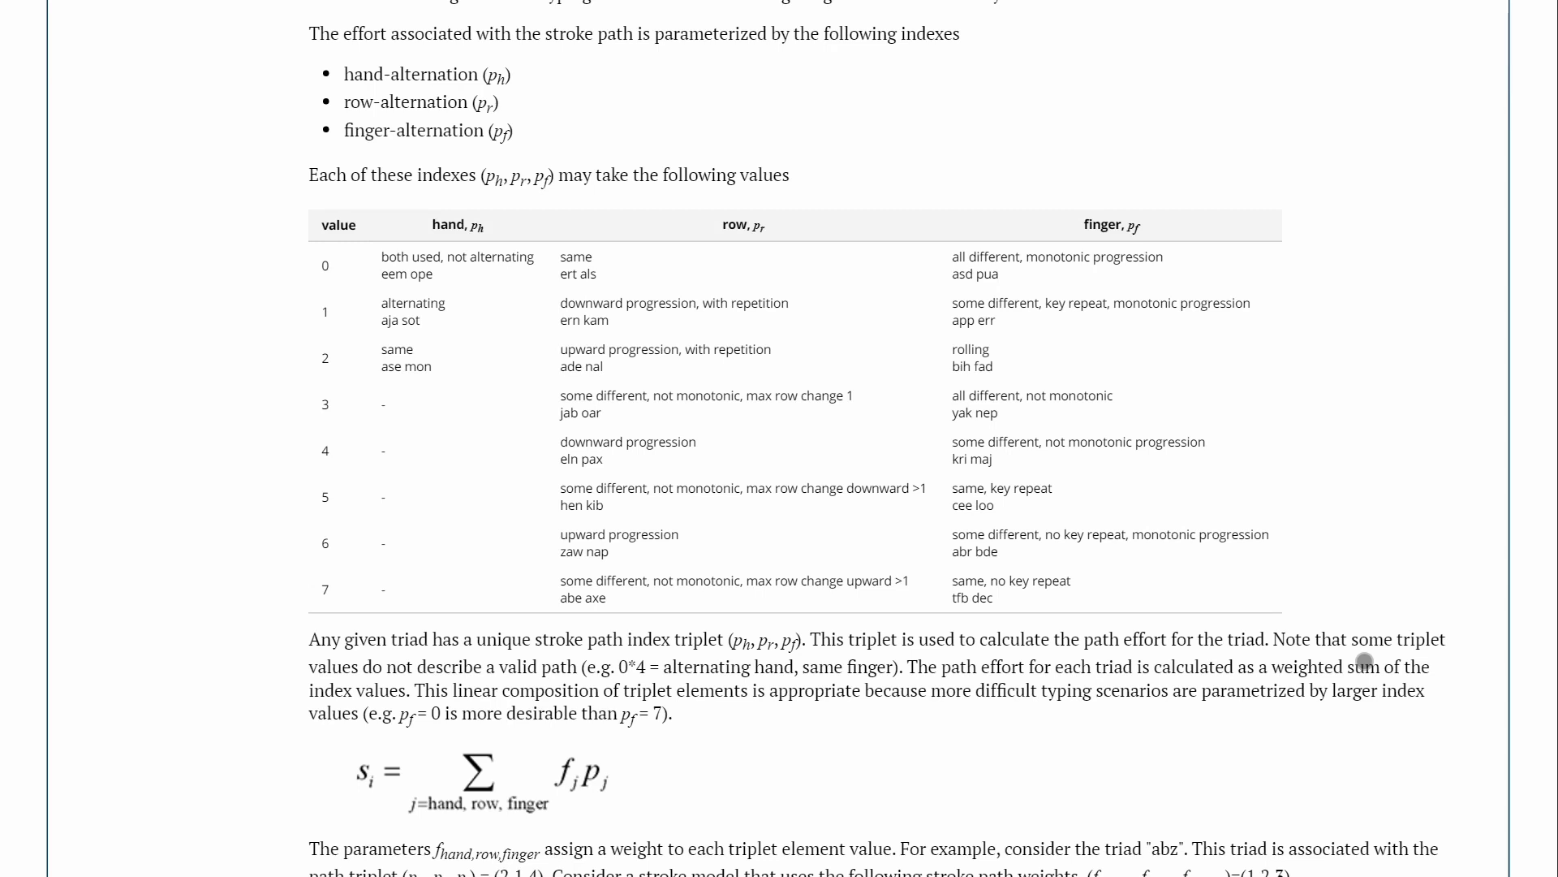
{"action": "scroll", "coordinate": [1364, 661], "scroll_direction": "up", "scroll_amount": 1}
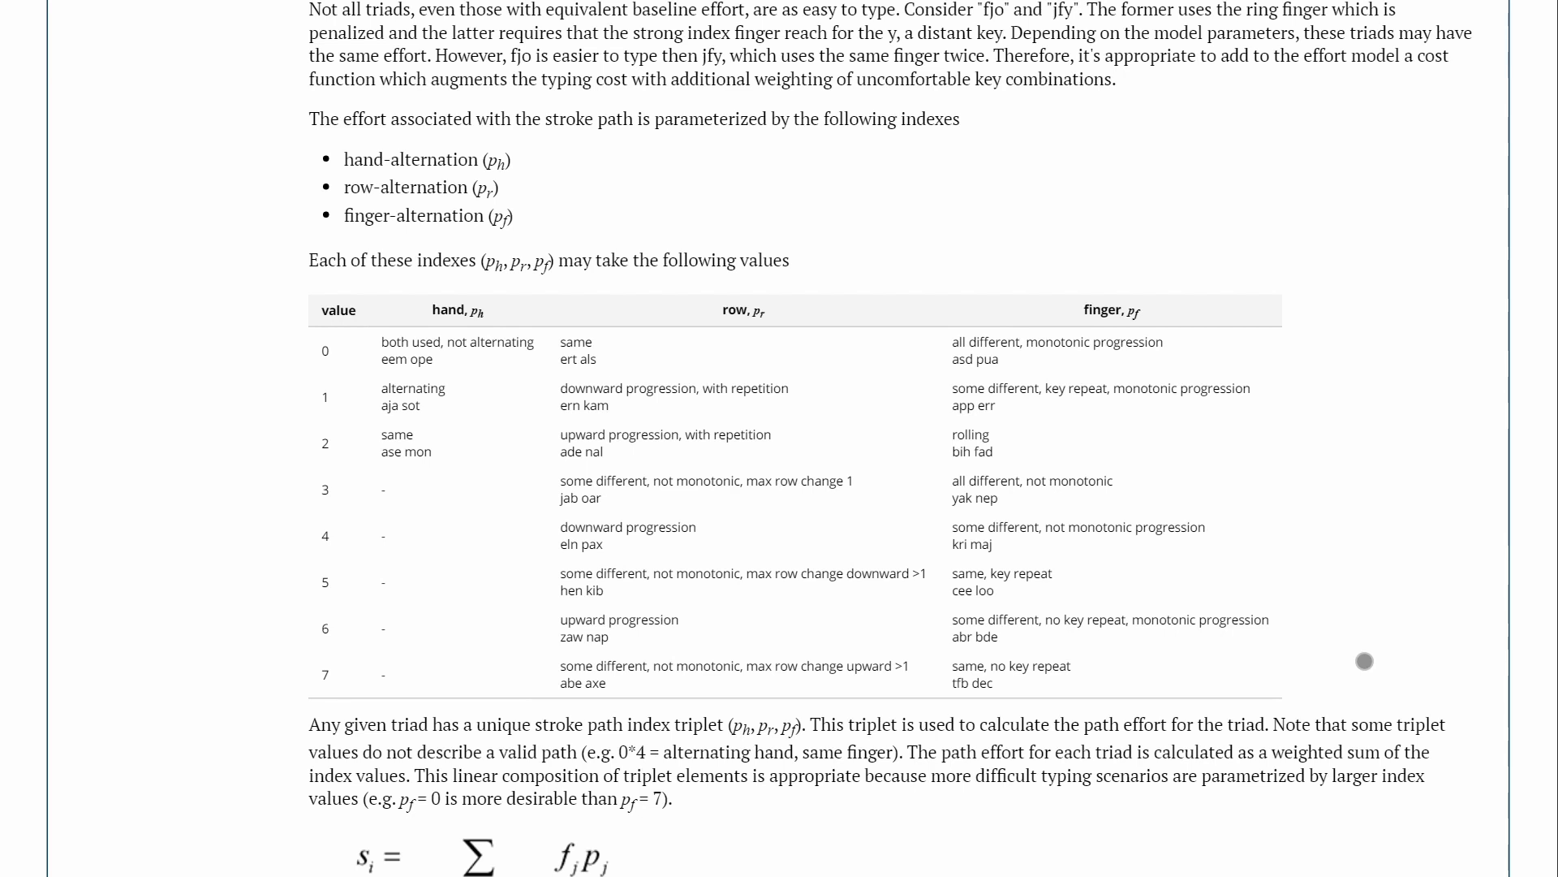
{"action": "scroll", "coordinate": [1365, 660], "scroll_direction": "down", "scroll_amount": 3}
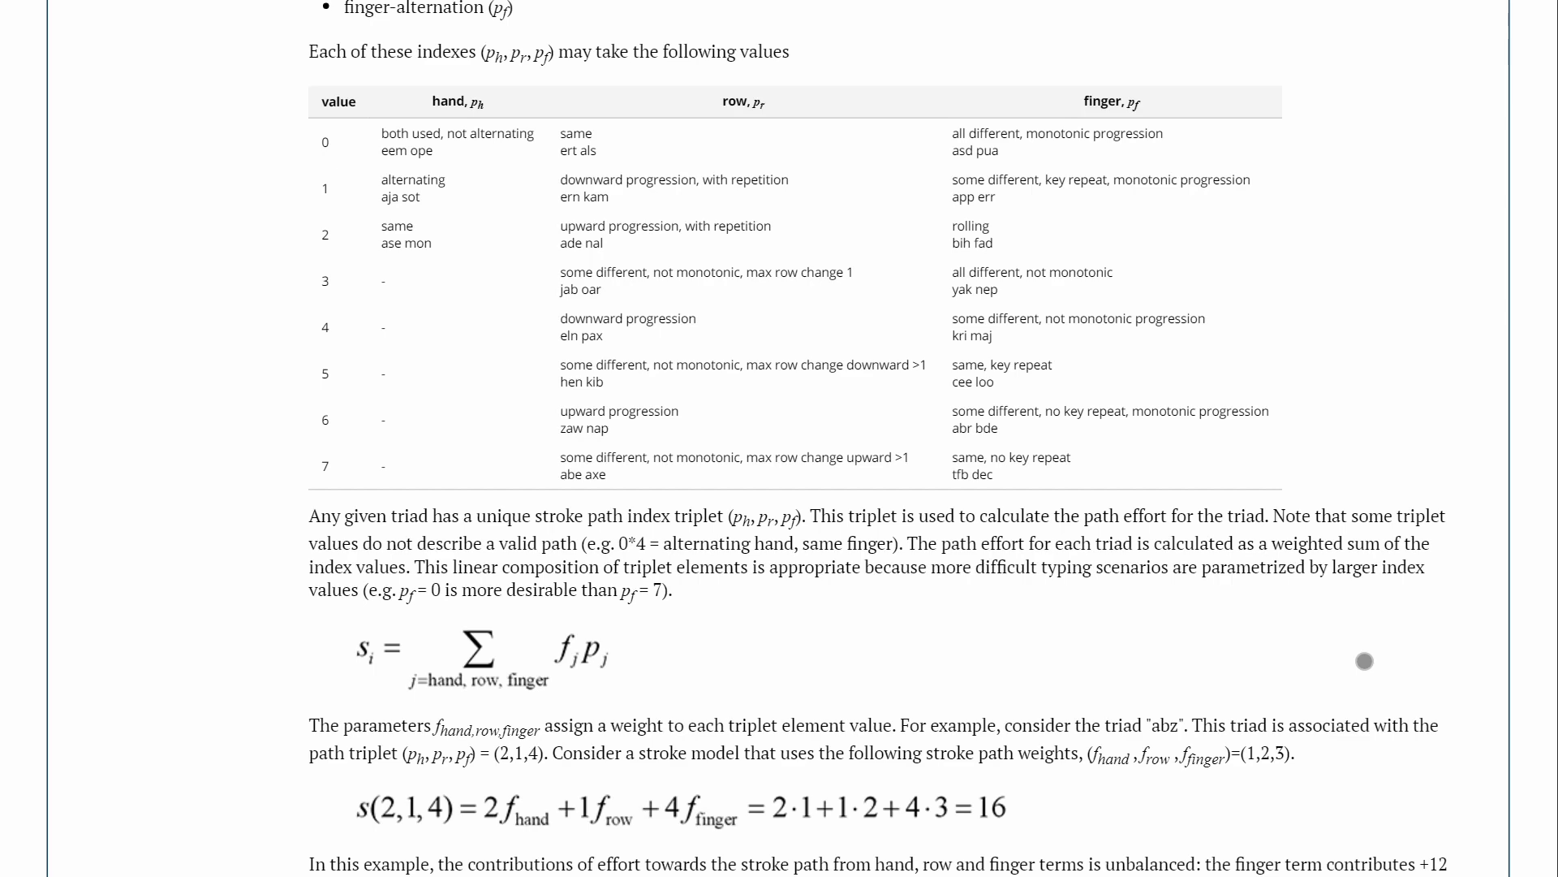
{"action": "scroll", "coordinate": [1364, 660], "scroll_direction": "down", "scroll_amount": 6}
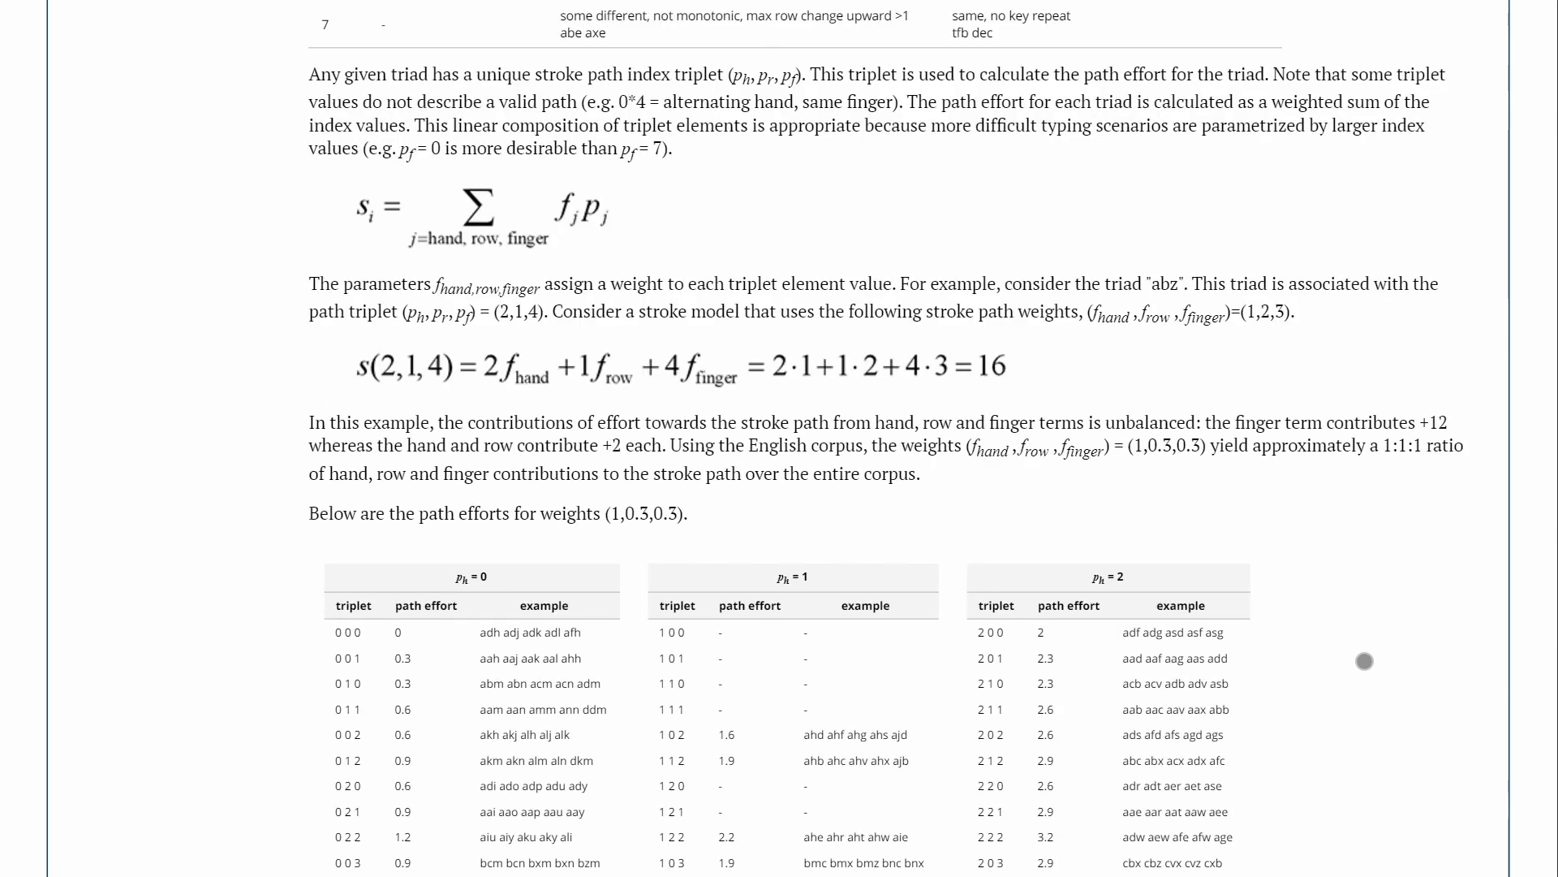
{"action": "scroll", "coordinate": [1364, 661], "scroll_direction": "down", "scroll_amount": 2}
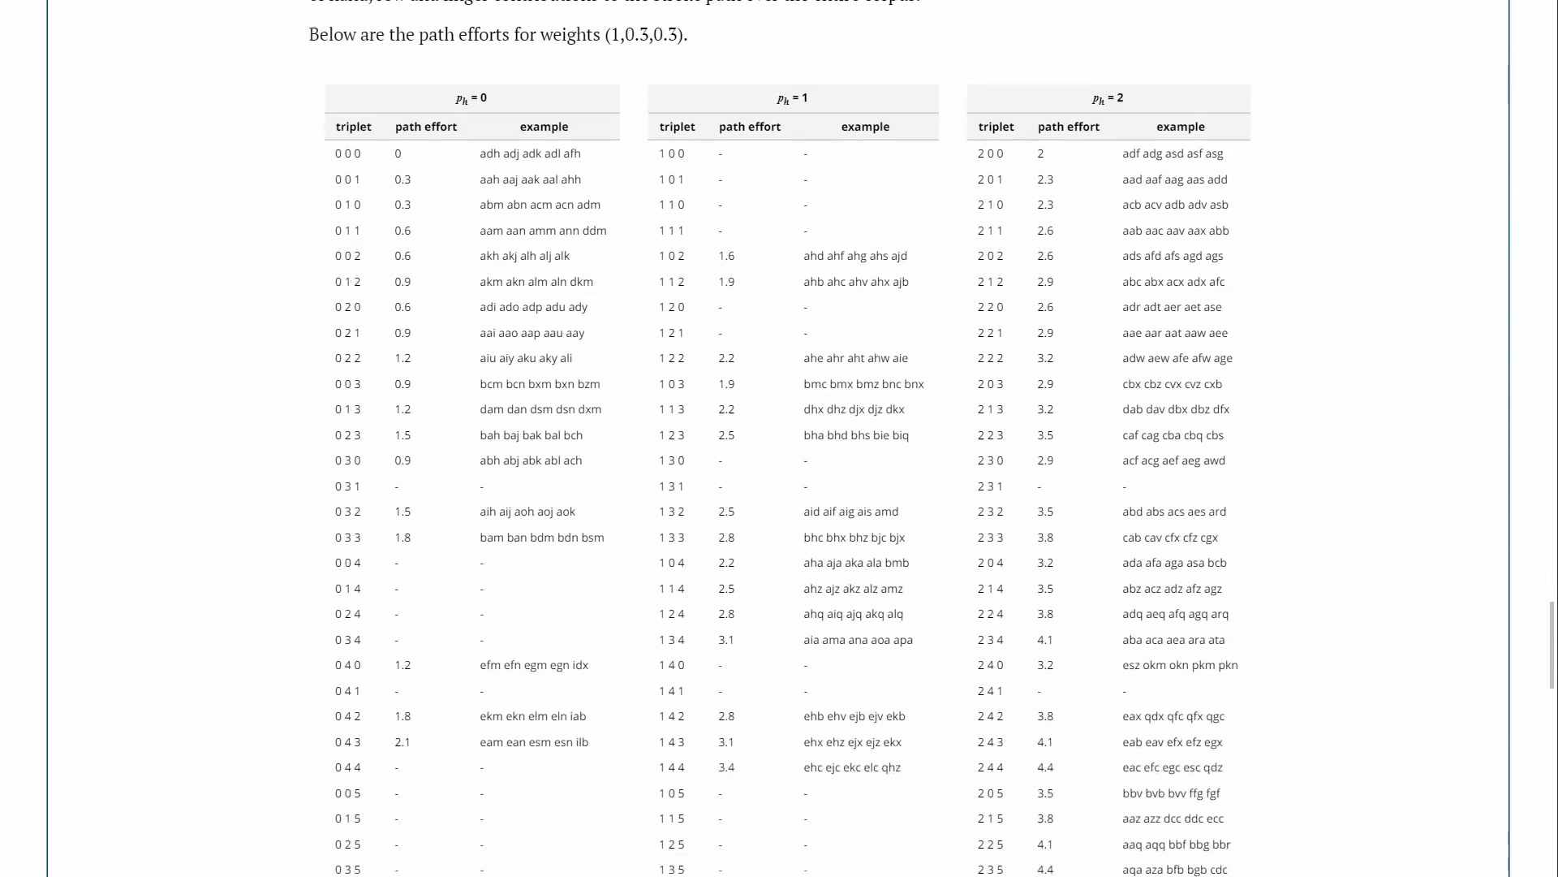
{"action": "scroll", "coordinate": [1365, 660], "scroll_direction": "down", "scroll_amount": 15}
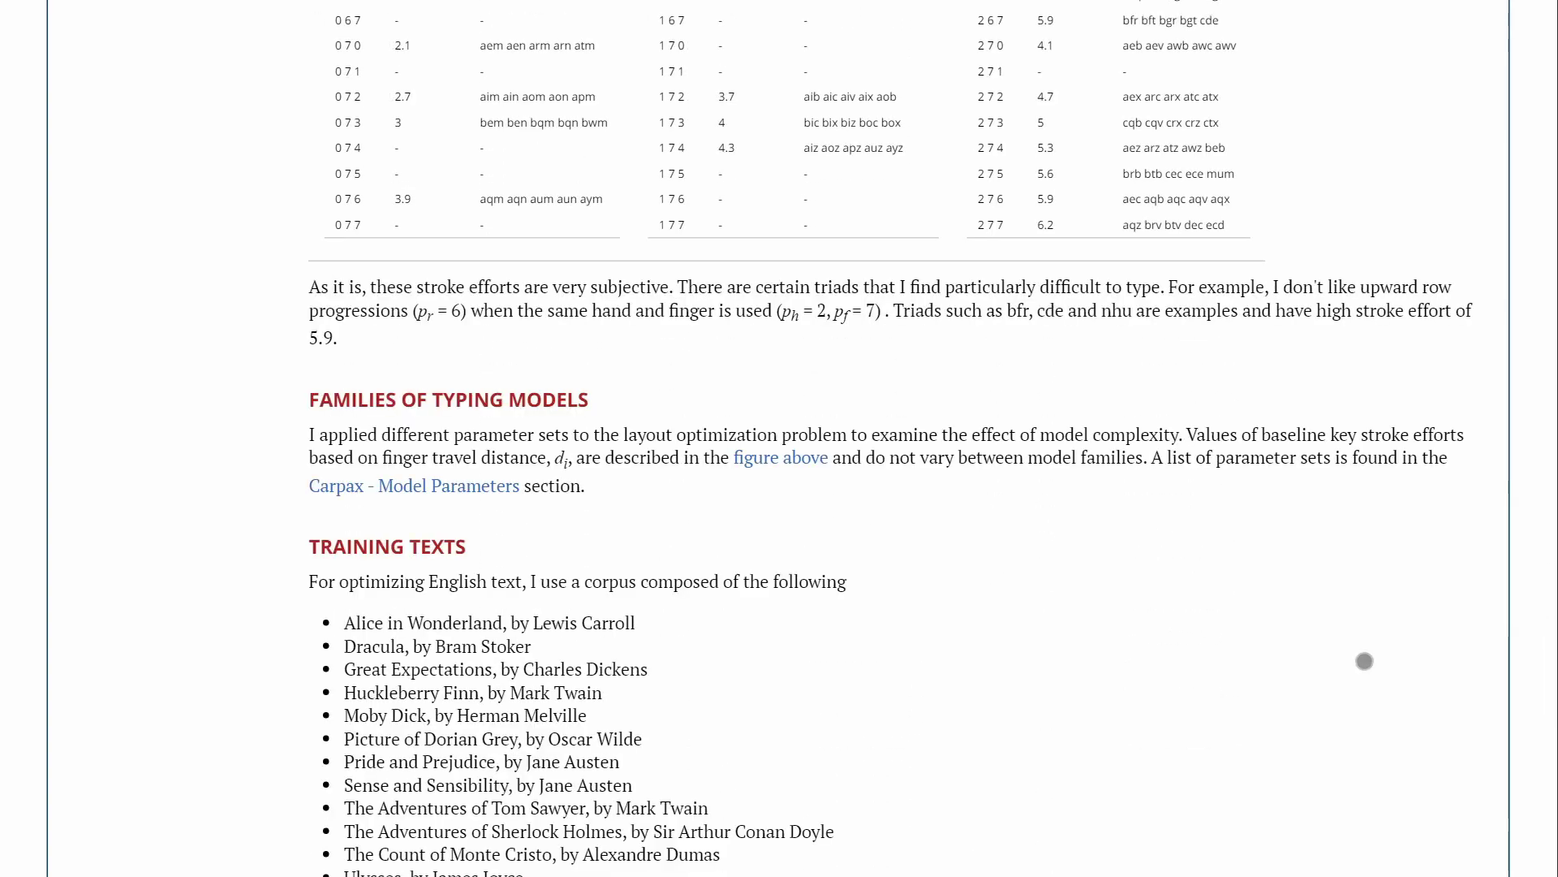
{"action": "scroll", "coordinate": [1364, 660], "scroll_direction": "up", "scroll_amount": 20}
{"action": "scroll", "coordinate": [1365, 661], "scroll_direction": "up", "scroll_amount": 15}
{"action": "scroll", "coordinate": [1365, 660], "scroll_direction": "up", "scroll_amount": 10}
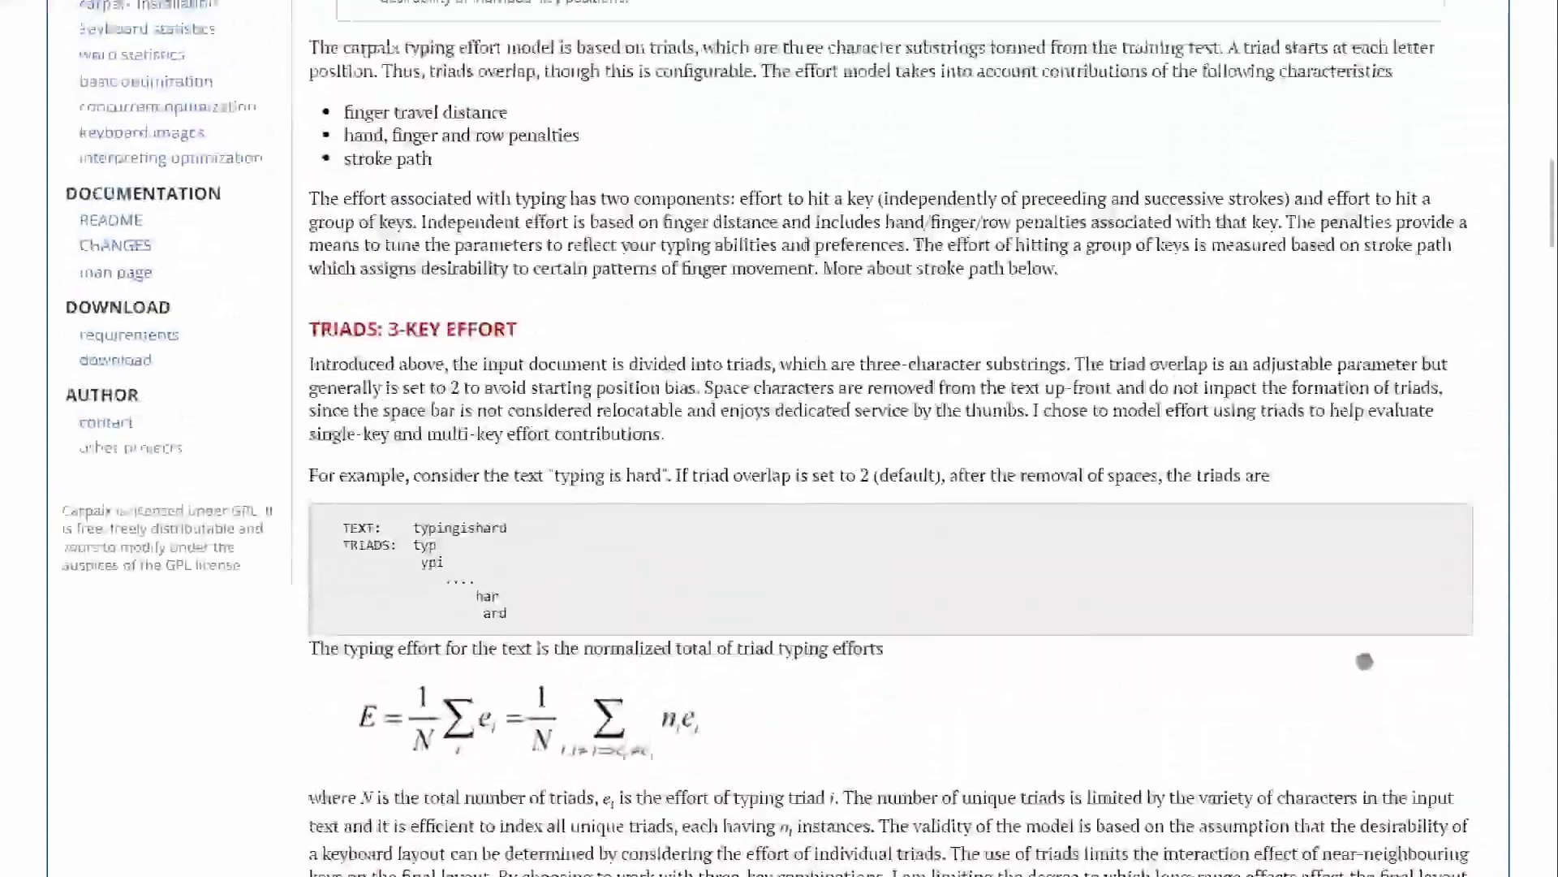
{"action": "scroll", "coordinate": [1364, 660], "scroll_direction": "up", "scroll_amount": 10}
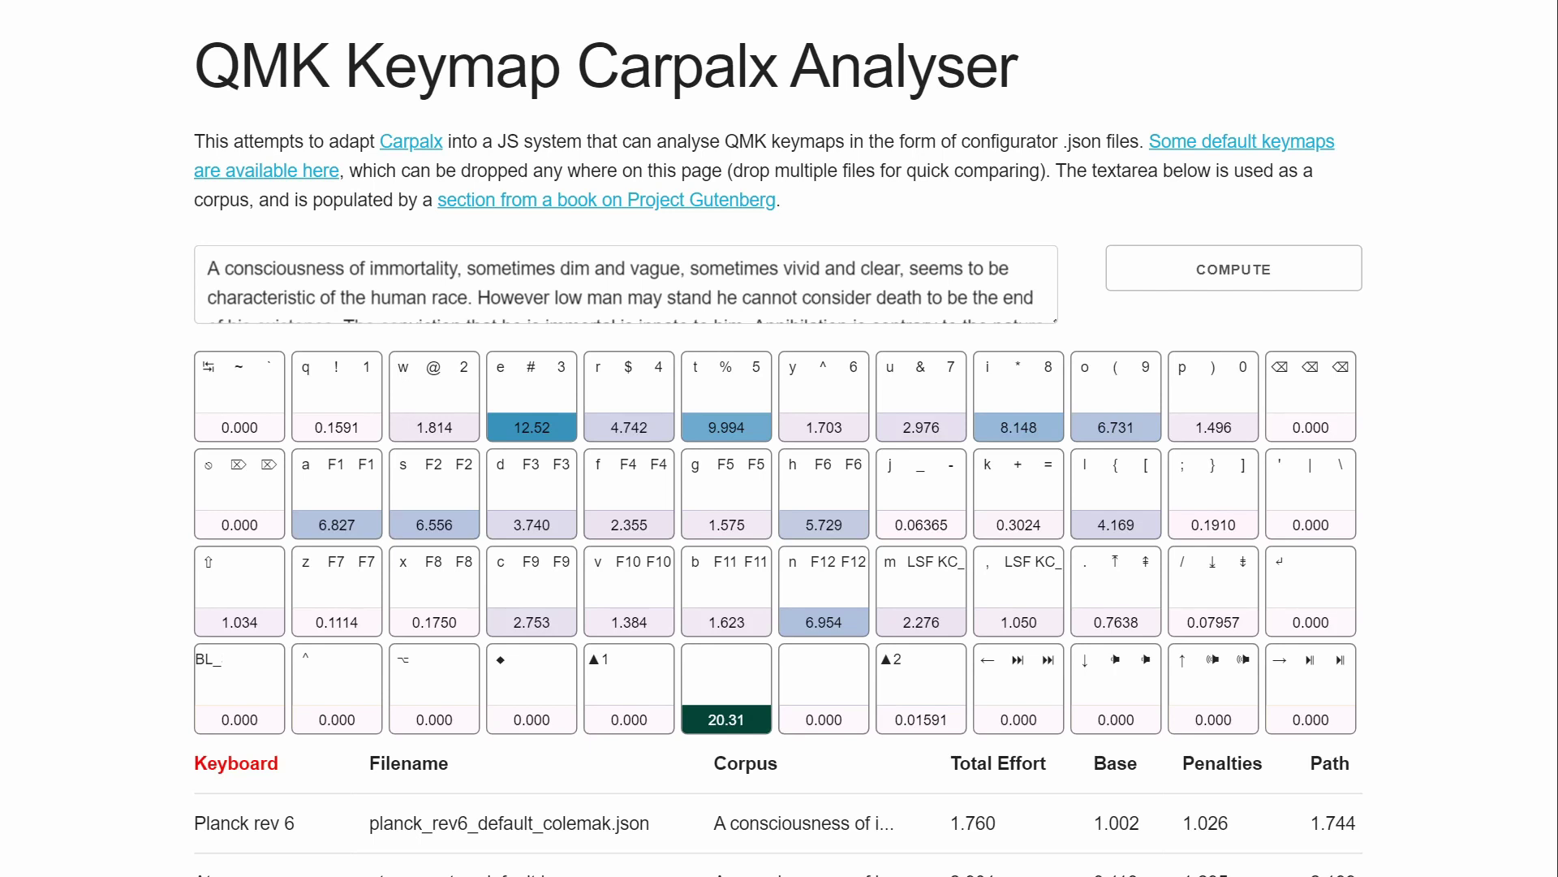
Scroll down to the results table comparing the four keymaps' effort scores.
{"action": "scroll", "coordinate": [779, 438], "scroll_direction": "down", "scroll_amount": 3}
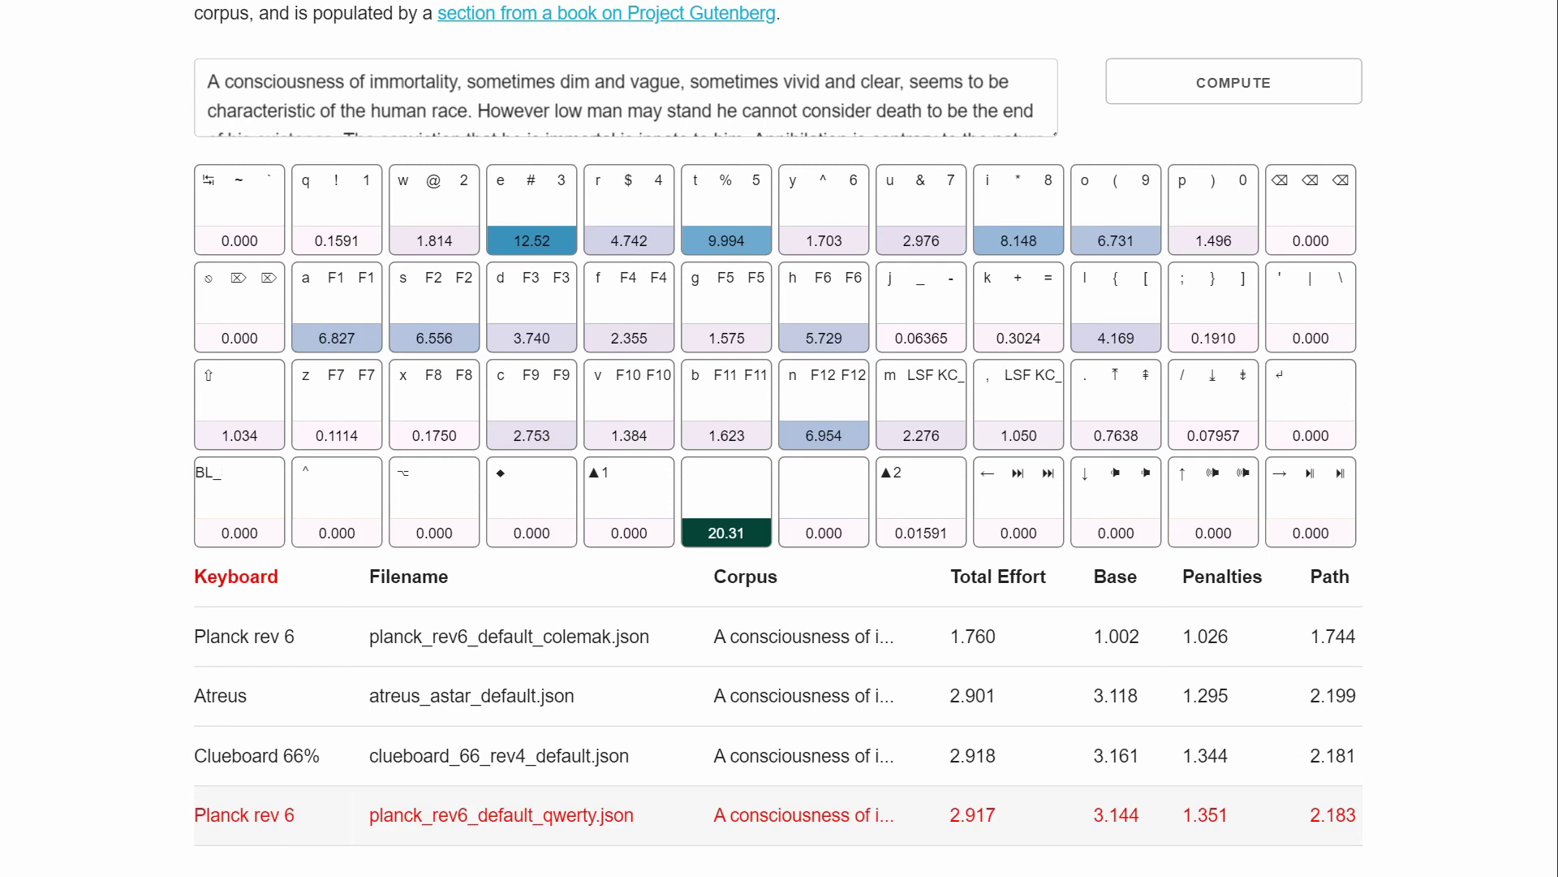
Sort the results by Base effort and compare the Planck Colemak and QWERTY heatmaps.
{"action": "left_click", "coordinate": [1115, 576]}
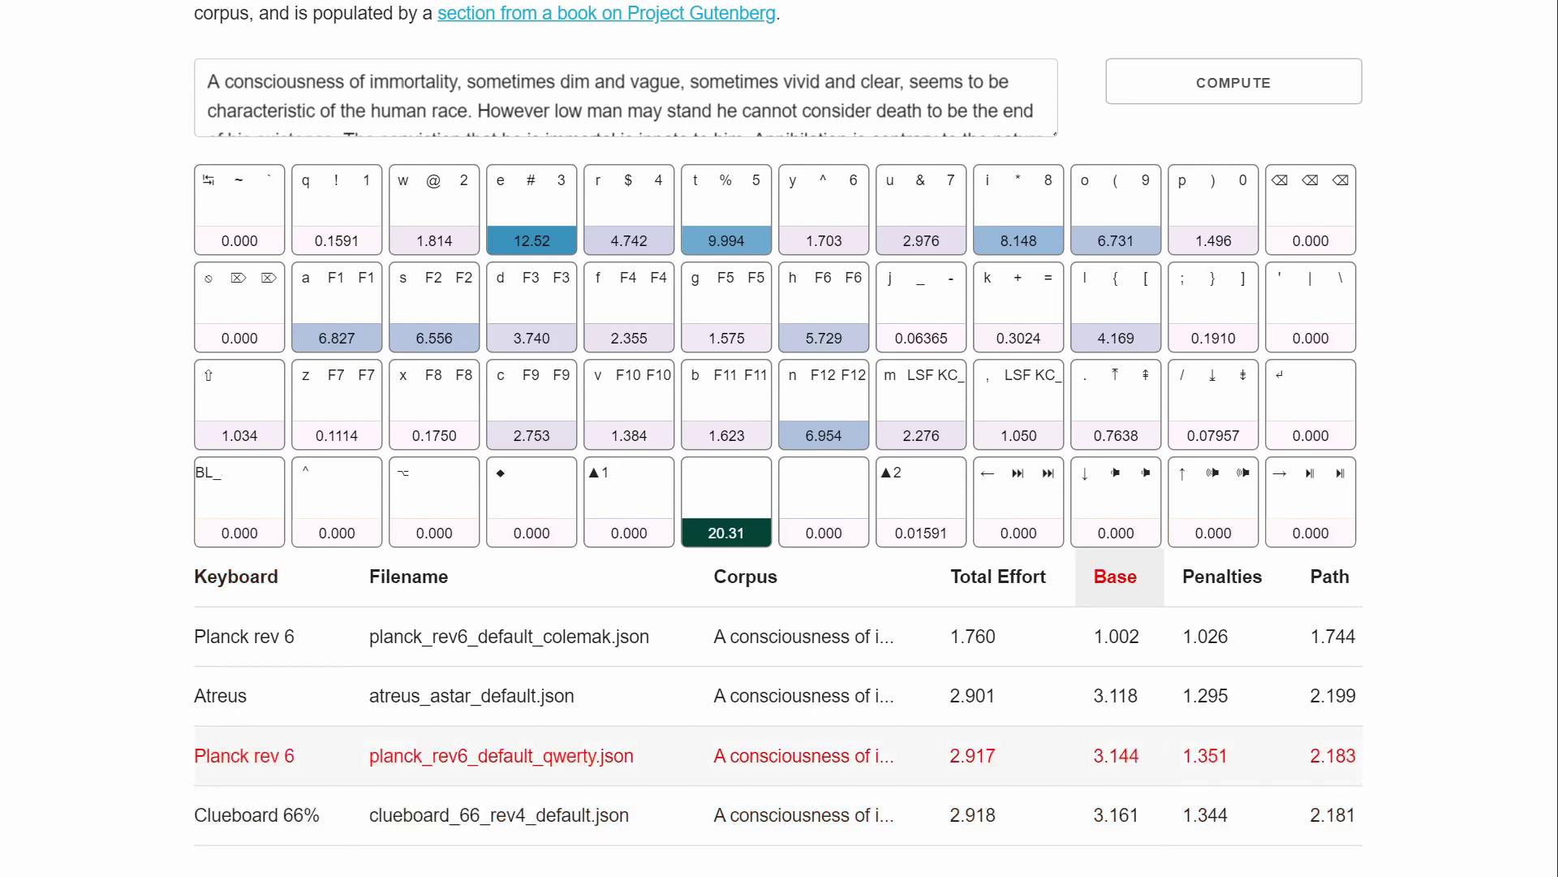
{"action": "left_click", "coordinate": [1117, 636]}
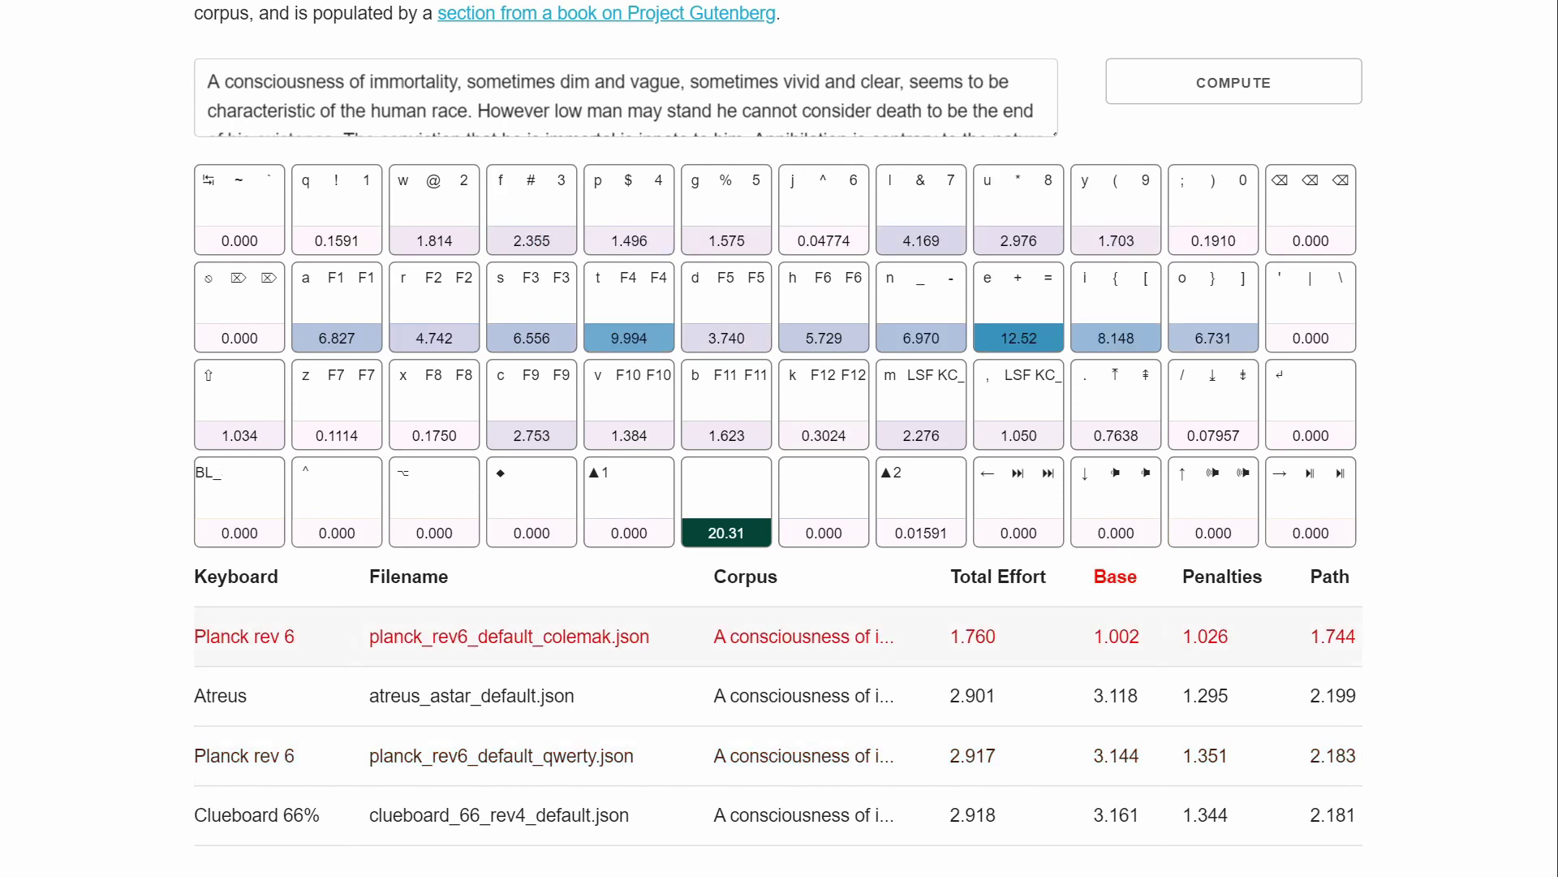
{"action": "left_click", "coordinate": [1117, 756]}
{"action": "left_click", "coordinate": [1117, 636]}
{"action": "left_click", "coordinate": [1117, 756]}
{"action": "left_click", "coordinate": [1117, 636]}
View the Atreus and Clueboard 66% heatmaps, then switch to the index.html source.
{"action": "left_click", "coordinate": [1117, 695]}
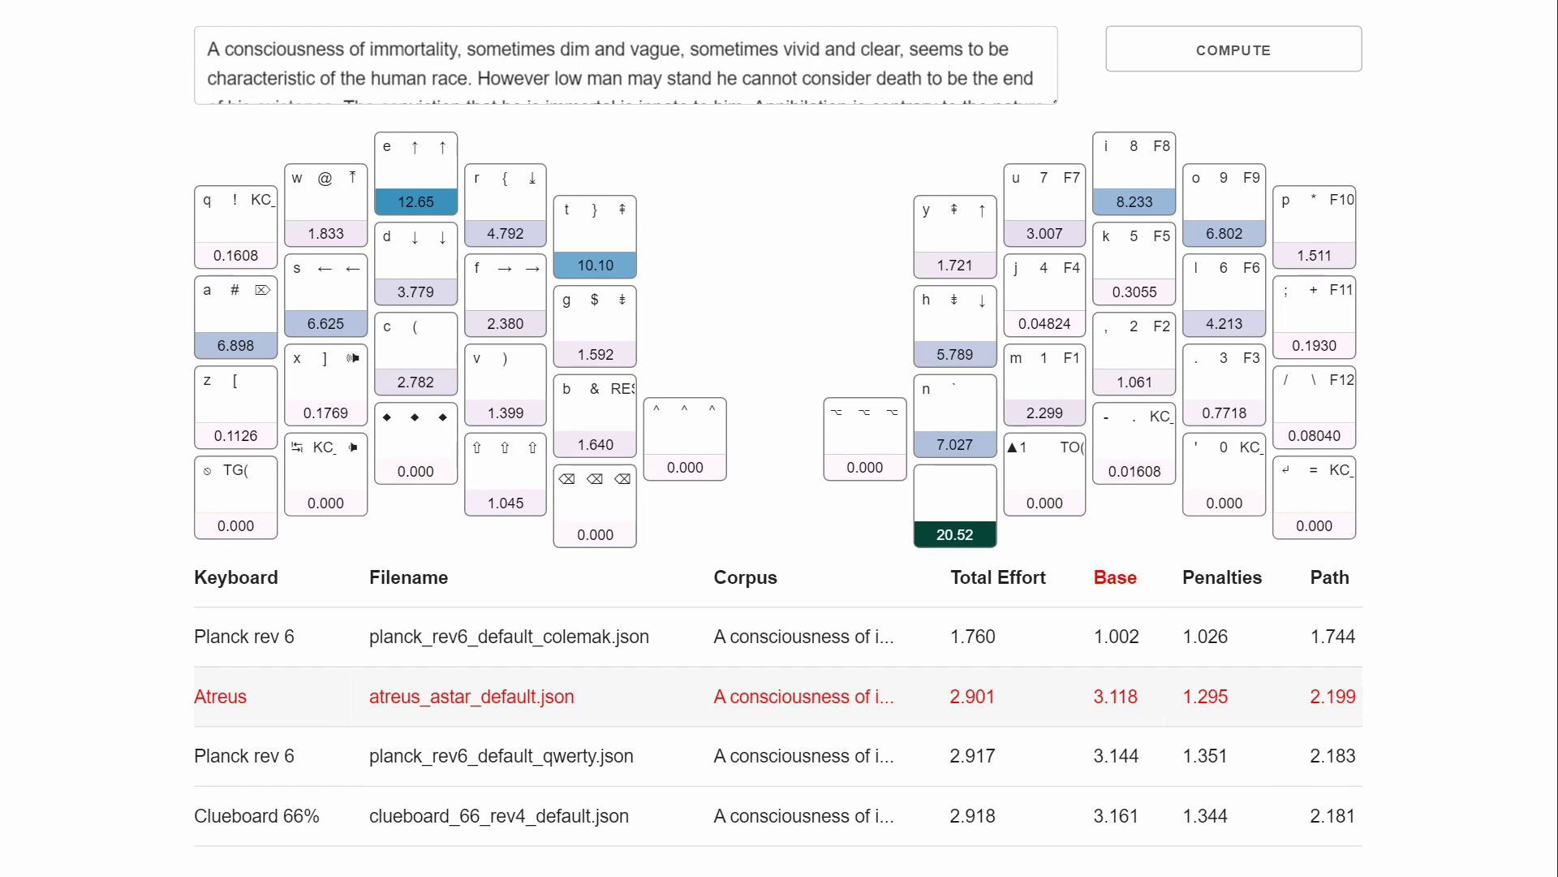
{"action": "left_click", "coordinate": [257, 816]}
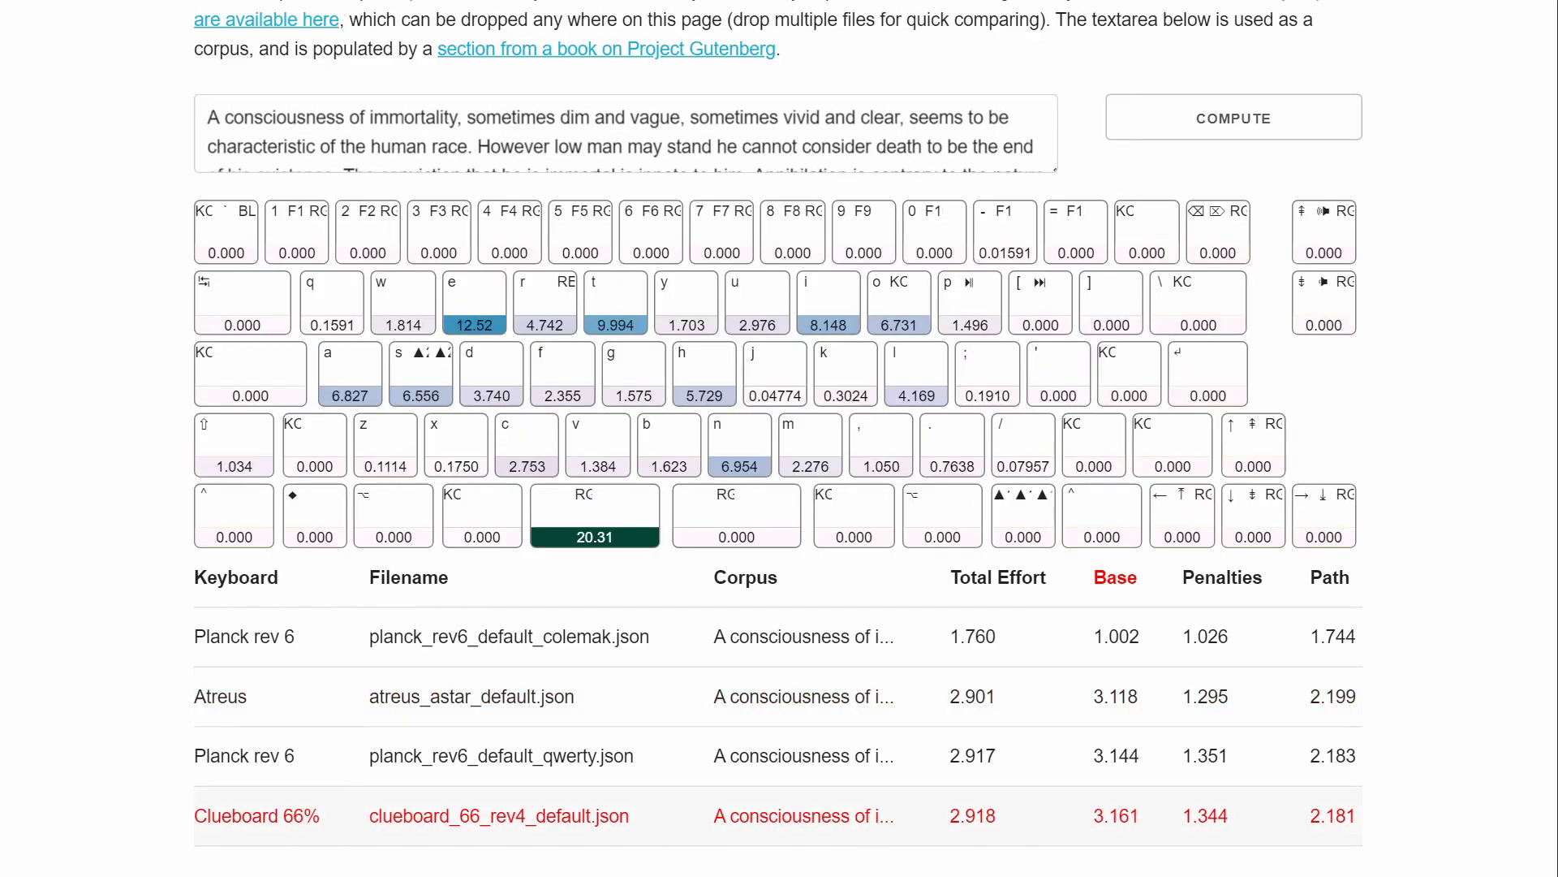
{"action": "key", "text": "alt+Tab"}
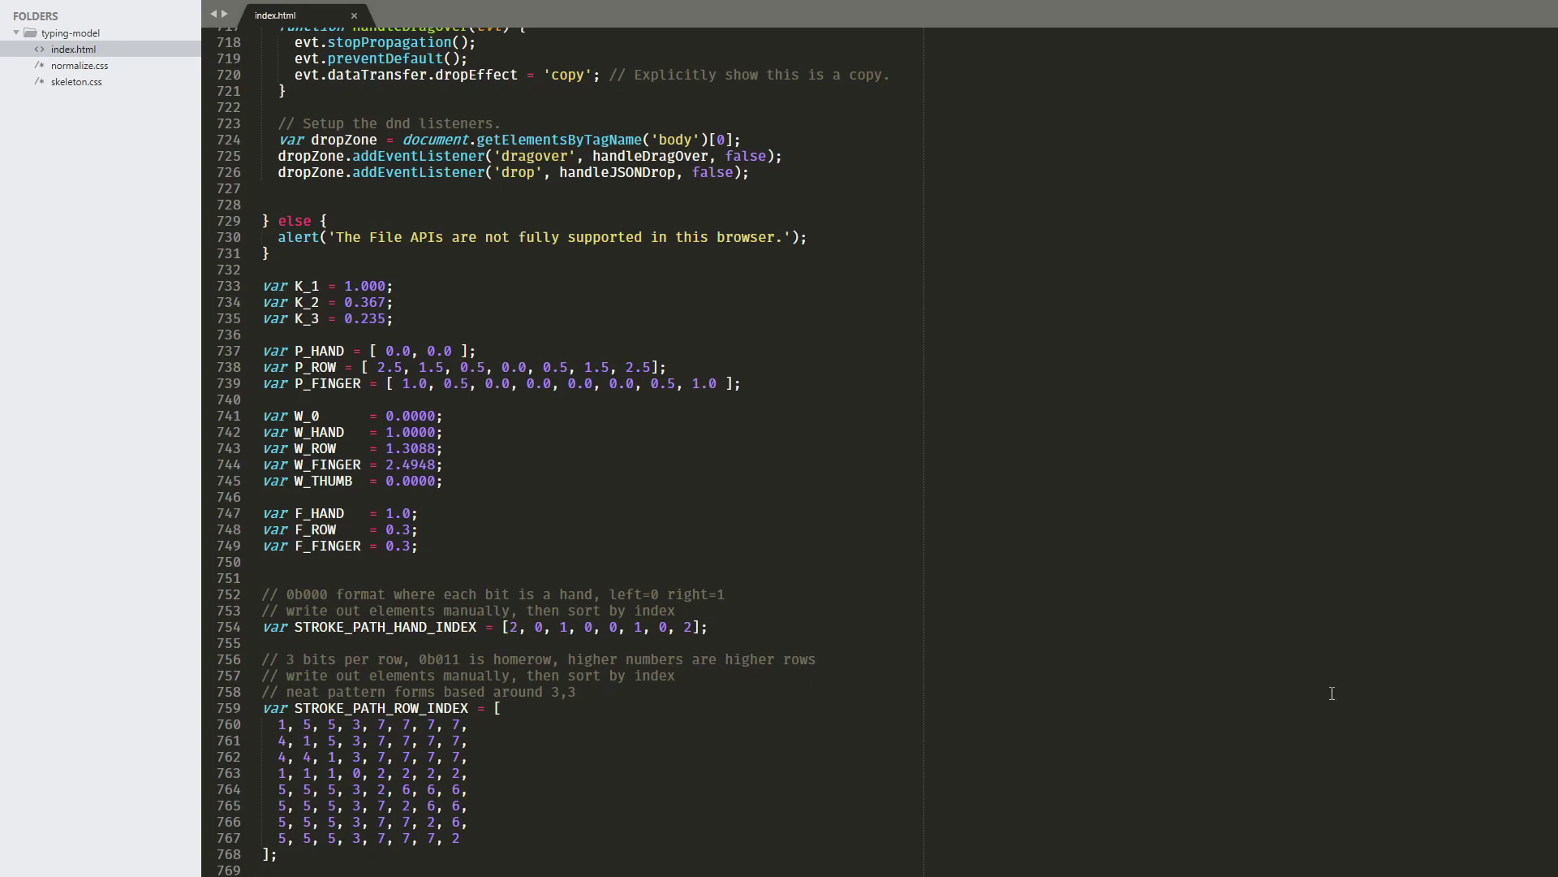
{"action": "left_click_drag", "start_coordinate": [470, 546], "coordinate": [262, 270]}
{"action": "left_click", "coordinate": [445, 432]}
{"action": "left_click", "coordinate": [519, 367]}
{"action": "left_click", "coordinate": [498, 368]}
{"action": "left_click", "coordinate": [514, 369]}
{"action": "left_click", "coordinate": [516, 383]}
{"action": "scroll", "coordinate": [520, 454], "scroll_direction": "down", "scroll_amount": 5}
{"action": "left_click", "coordinate": [552, 518]}
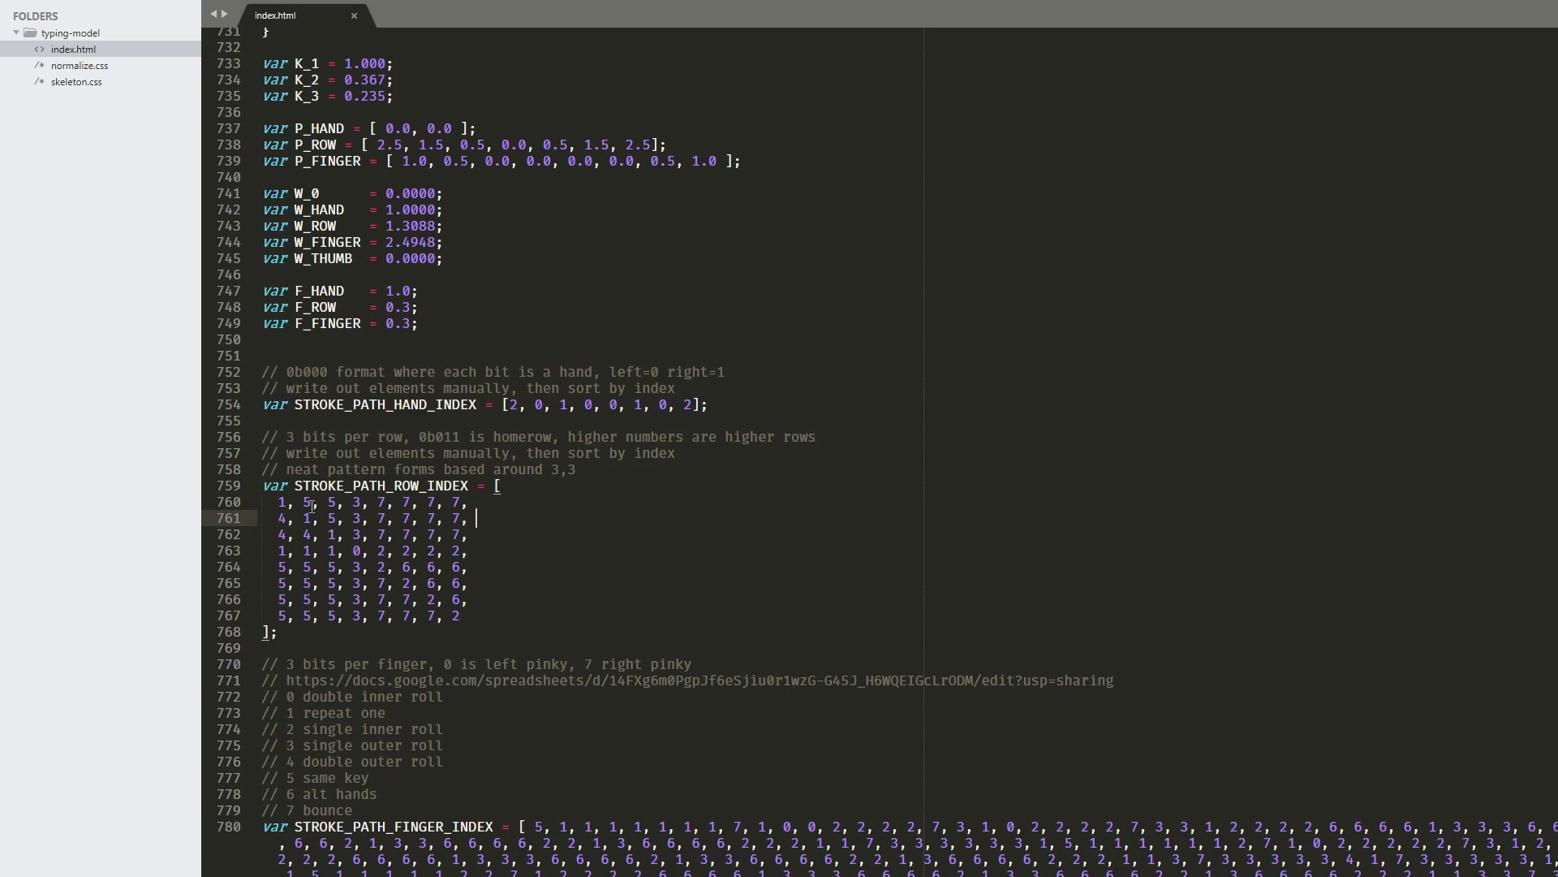
{"action": "scroll", "coordinate": [1079, 678], "scroll_direction": "down", "scroll_amount": 9}
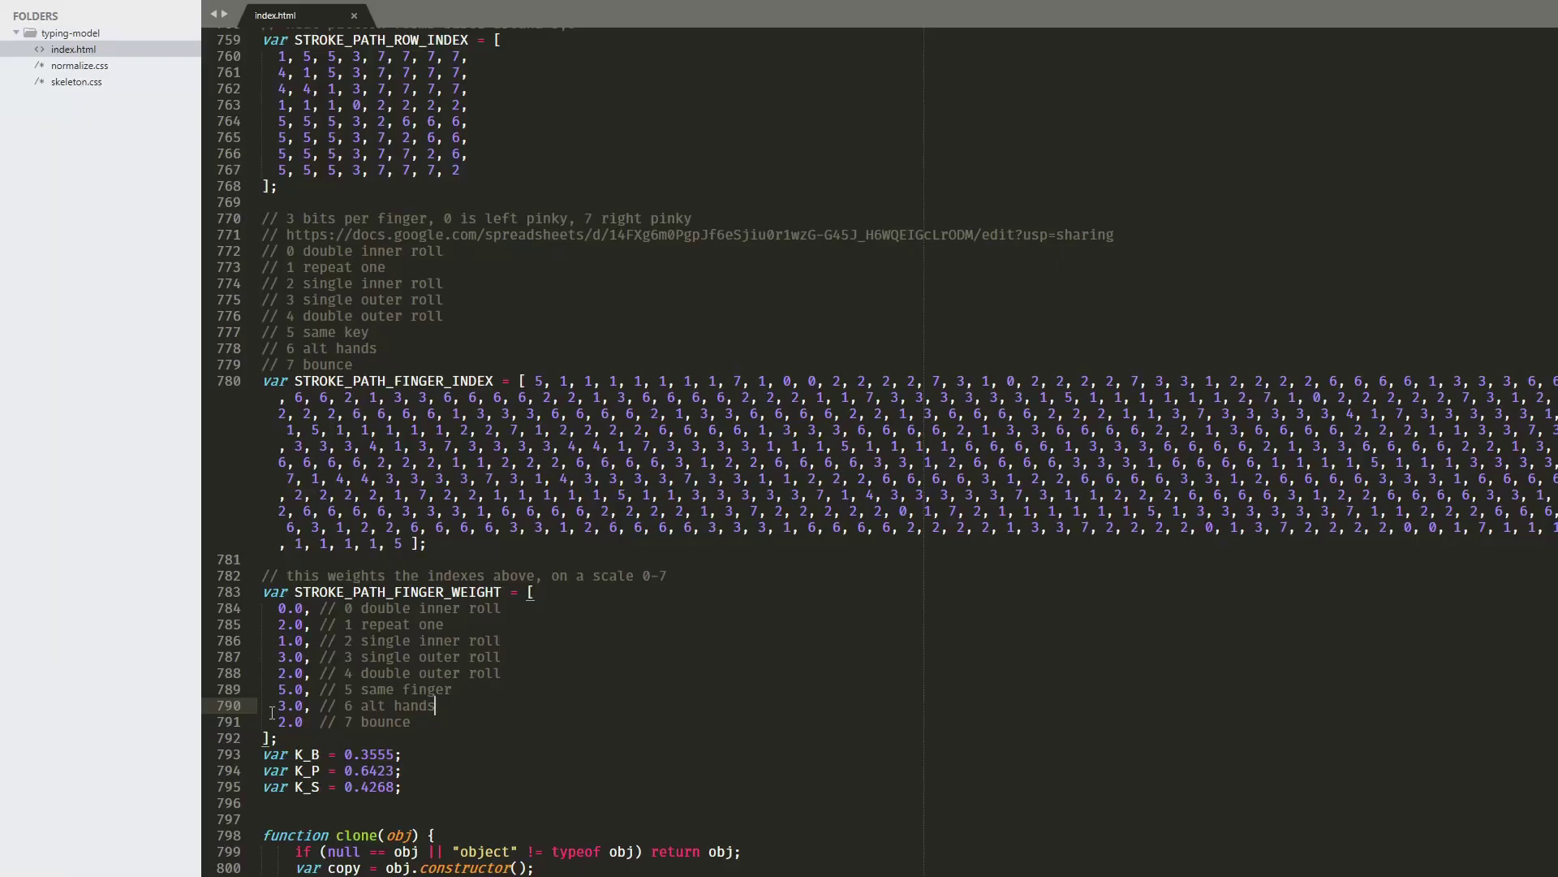
Highlight finger weight entries 2 to 7 and the finger index list in index.html.
{"action": "left_click_drag", "start_coordinate": [279, 637], "coordinate": [470, 729]}
{"action": "left_click", "coordinate": [469, 728]}
{"action": "left_click_drag", "start_coordinate": [546, 380], "coordinate": [667, 510]}
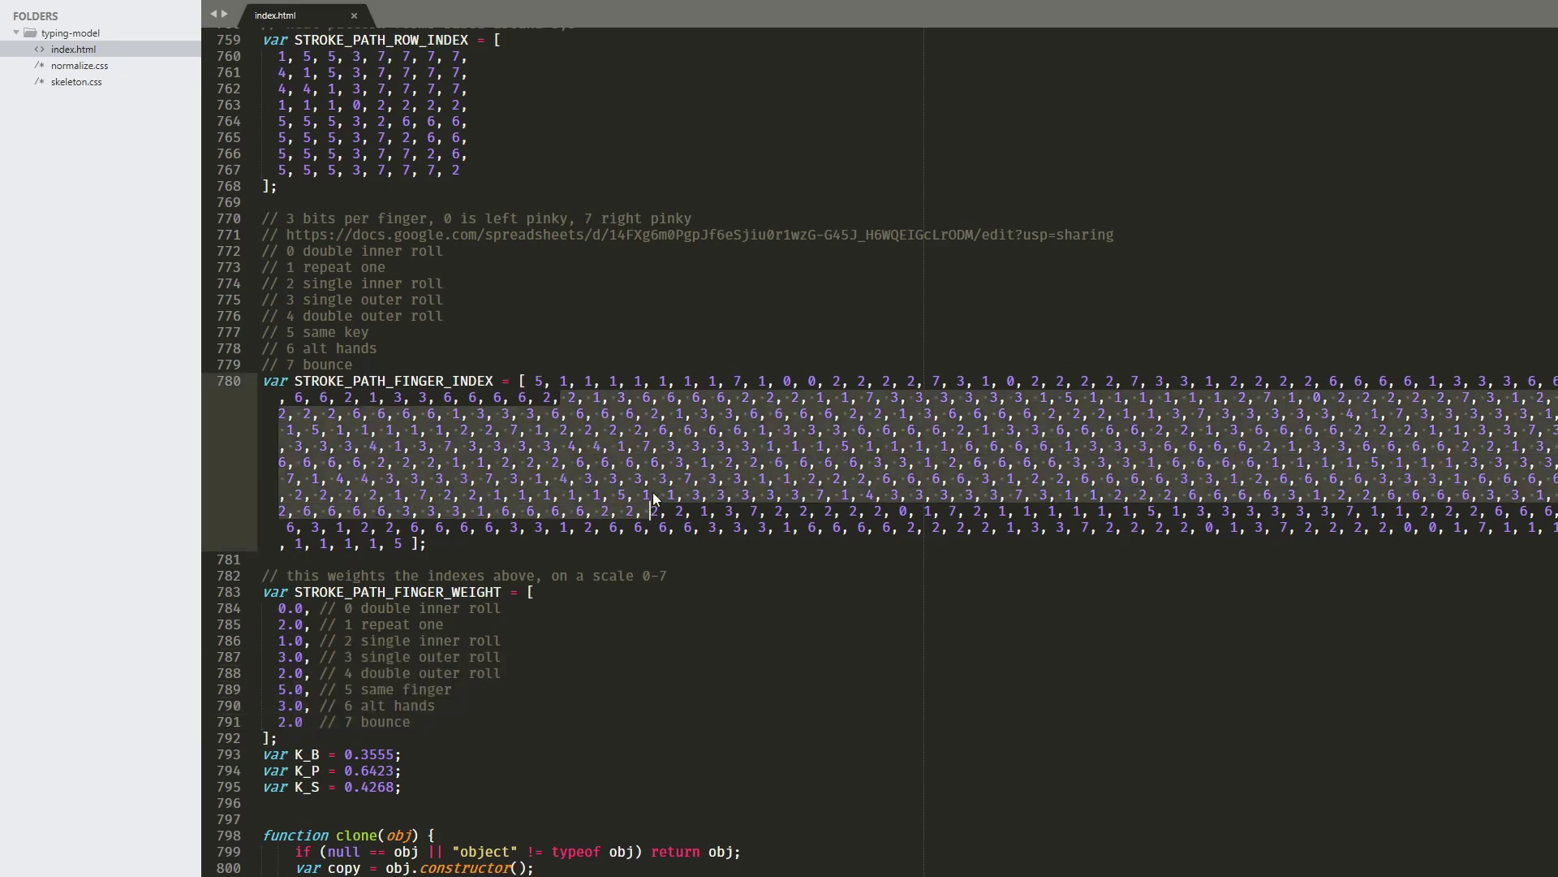
{"action": "left_click", "coordinate": [668, 494]}
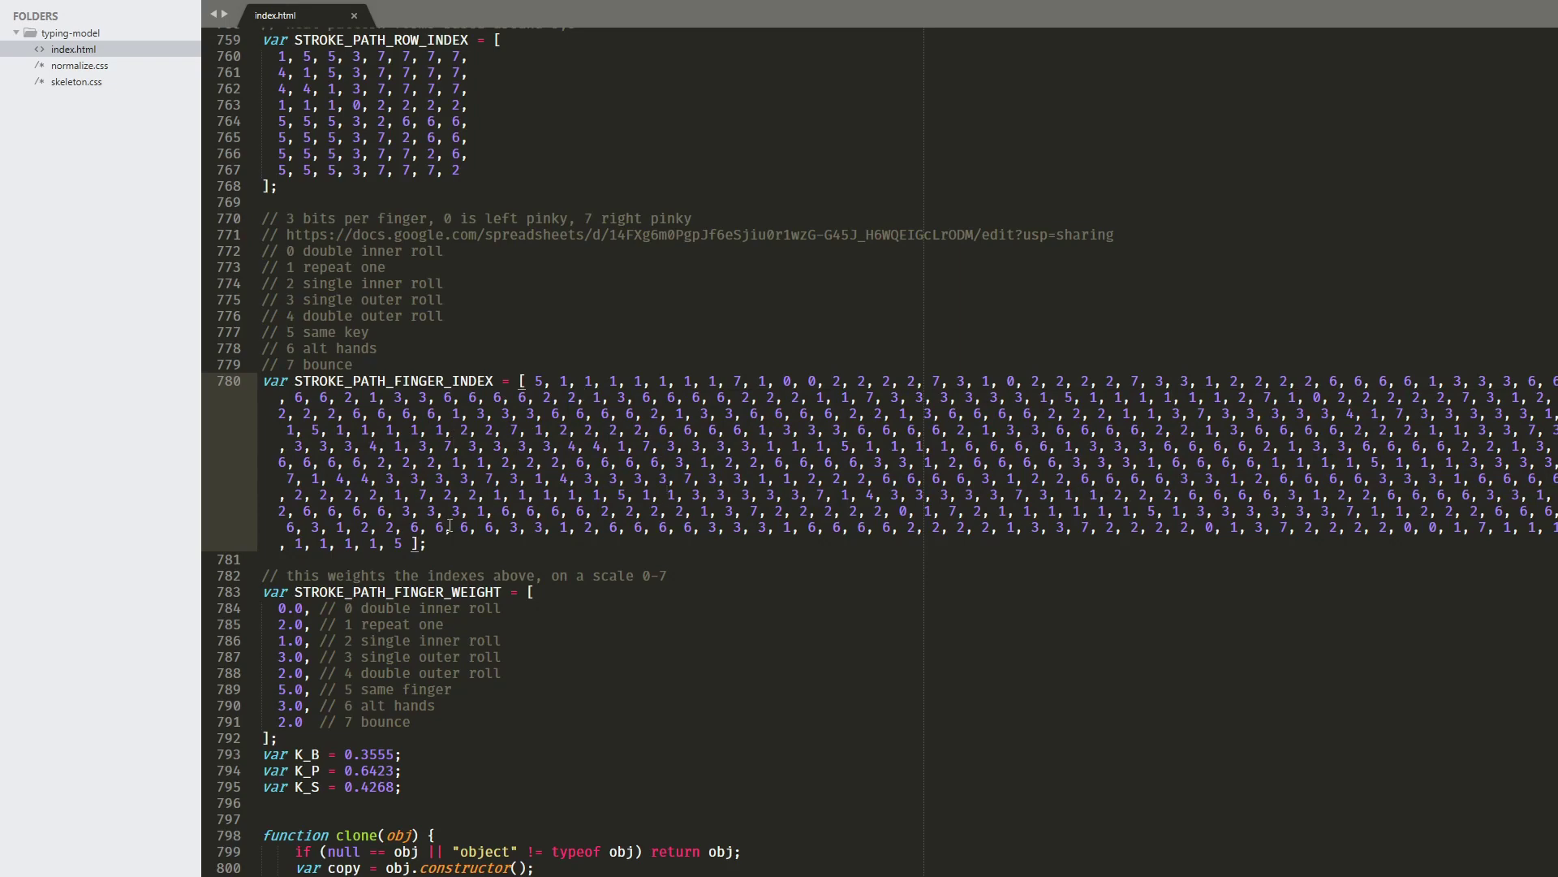
{"action": "left_click_drag", "start_coordinate": [278, 640], "coordinate": [439, 722]}
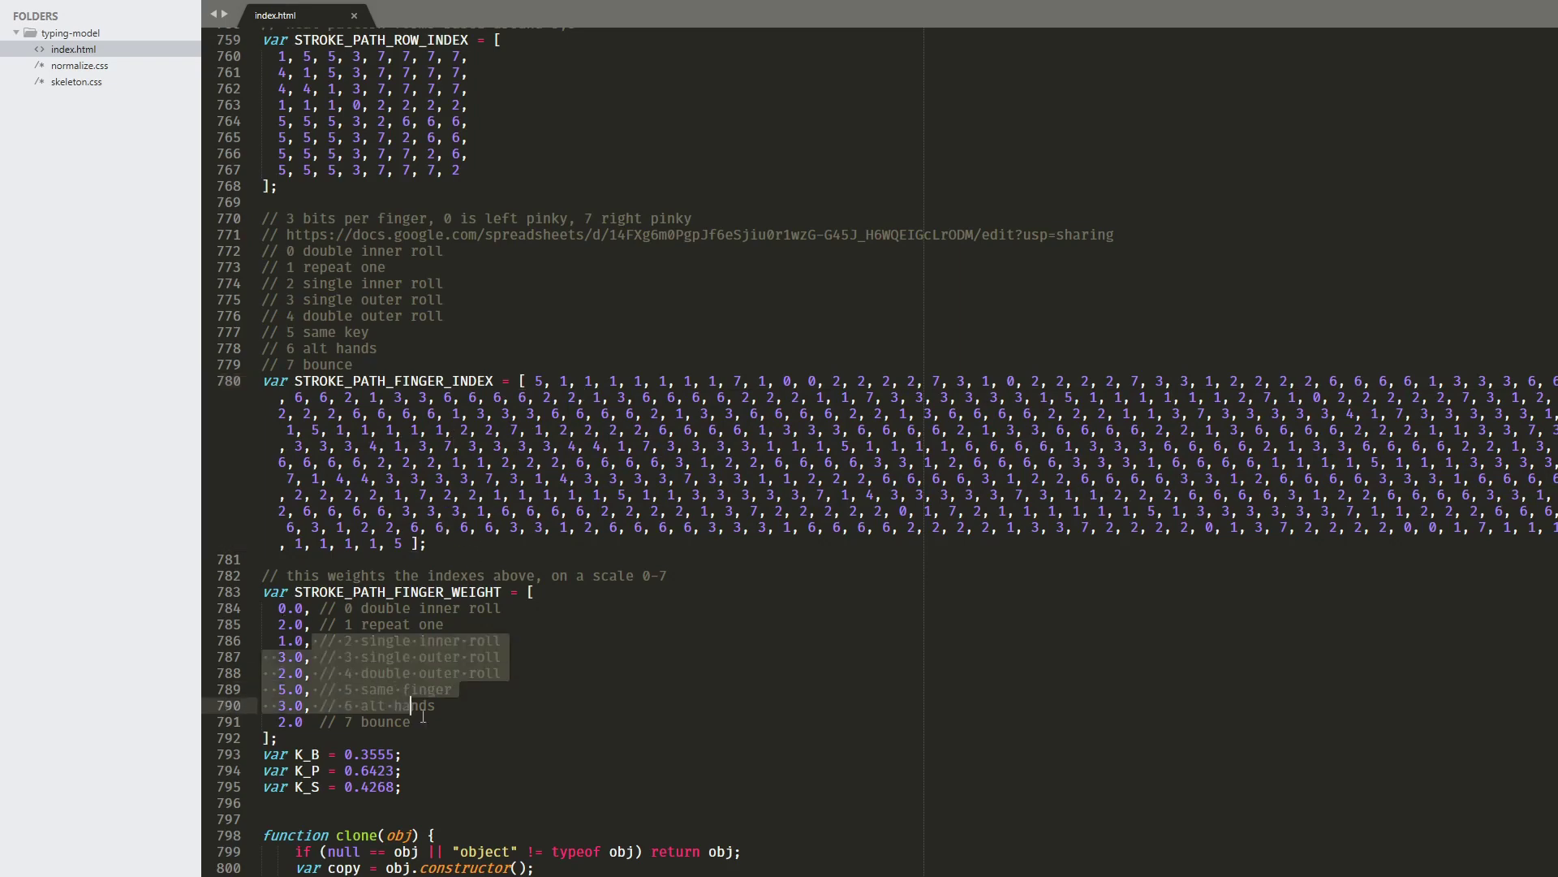
{"action": "left_click", "coordinate": [277, 737]}
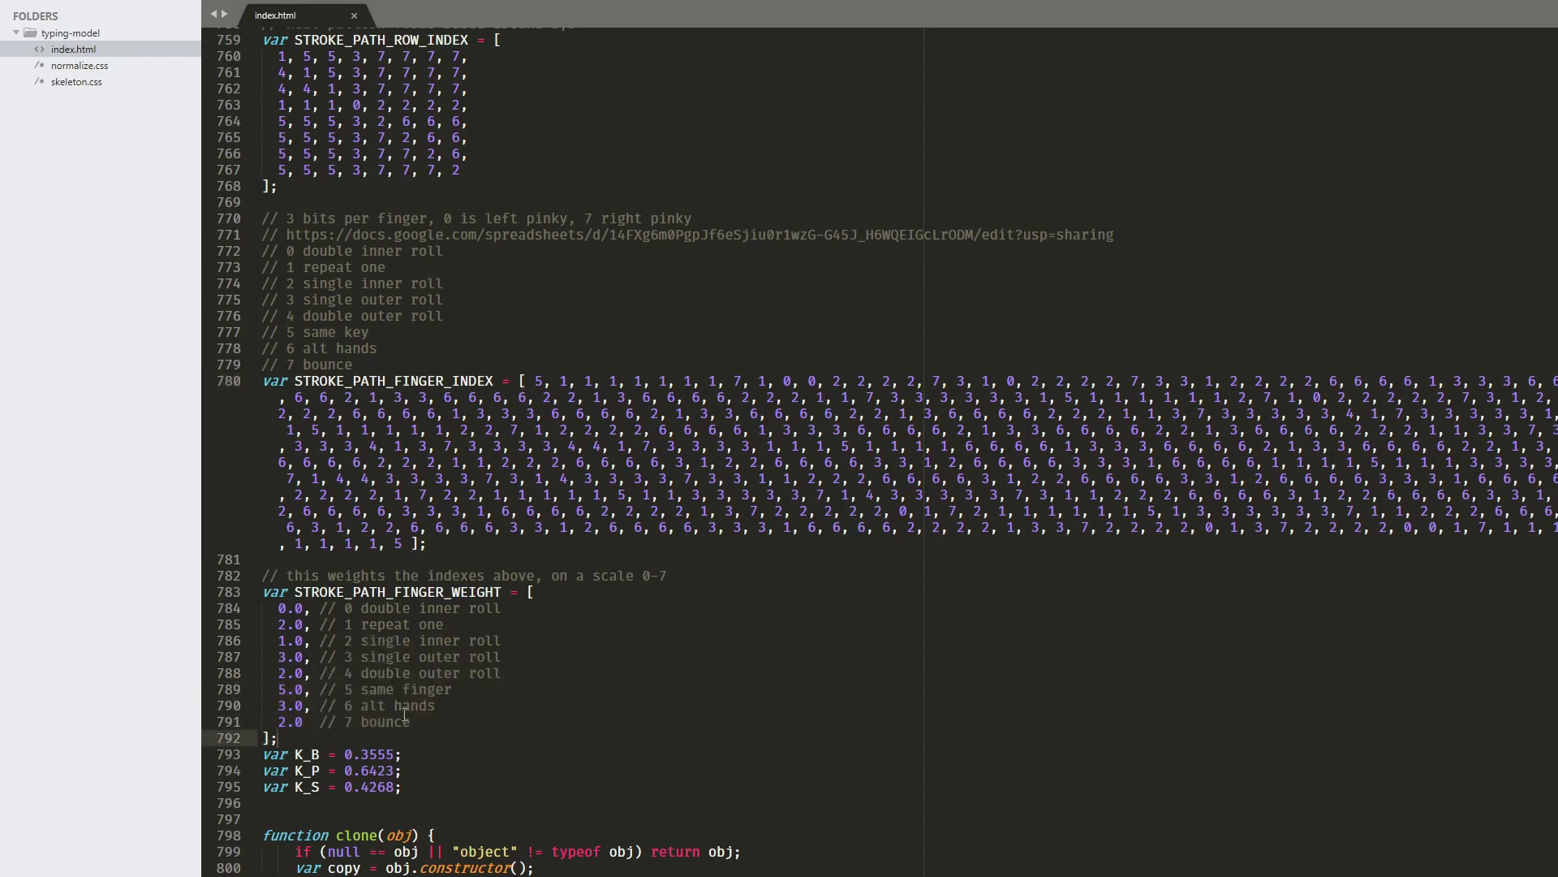
Highlight the K_B, K_P and K_S constants, leaving index.html unchanged.
{"action": "left_click_drag", "start_coordinate": [397, 794], "coordinate": [262, 754]}
{"action": "left_click", "coordinate": [402, 754]}
{"action": "left_click_drag", "start_coordinate": [404, 791], "coordinate": [262, 754]}
{"action": "left_click", "coordinate": [387, 770]}
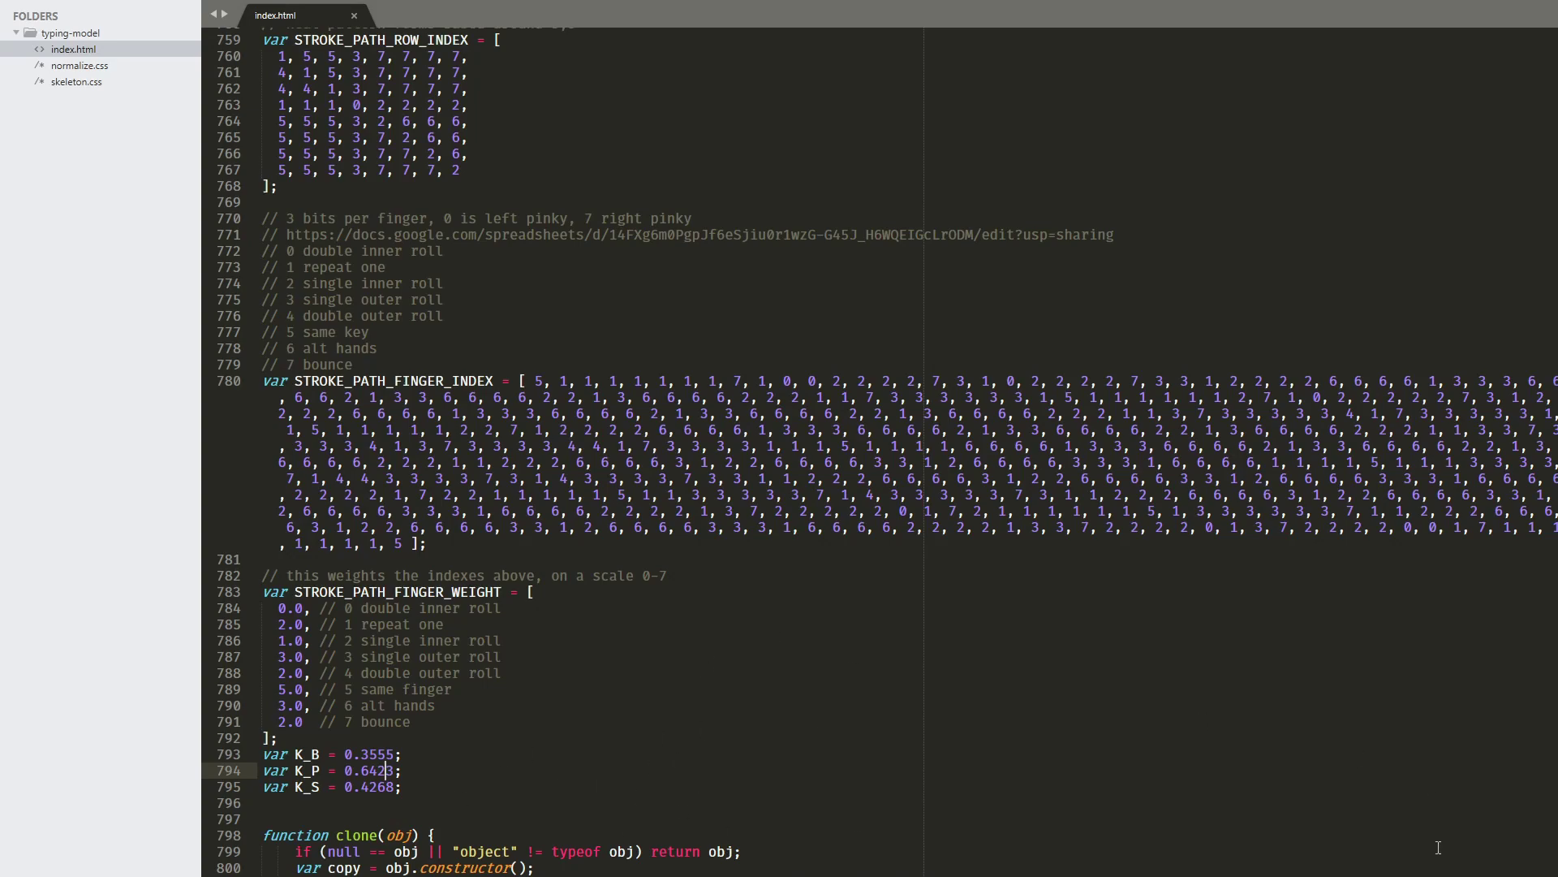
{"action": "scroll", "coordinate": [880, 451], "scroll_direction": "up", "scroll_amount": 10}
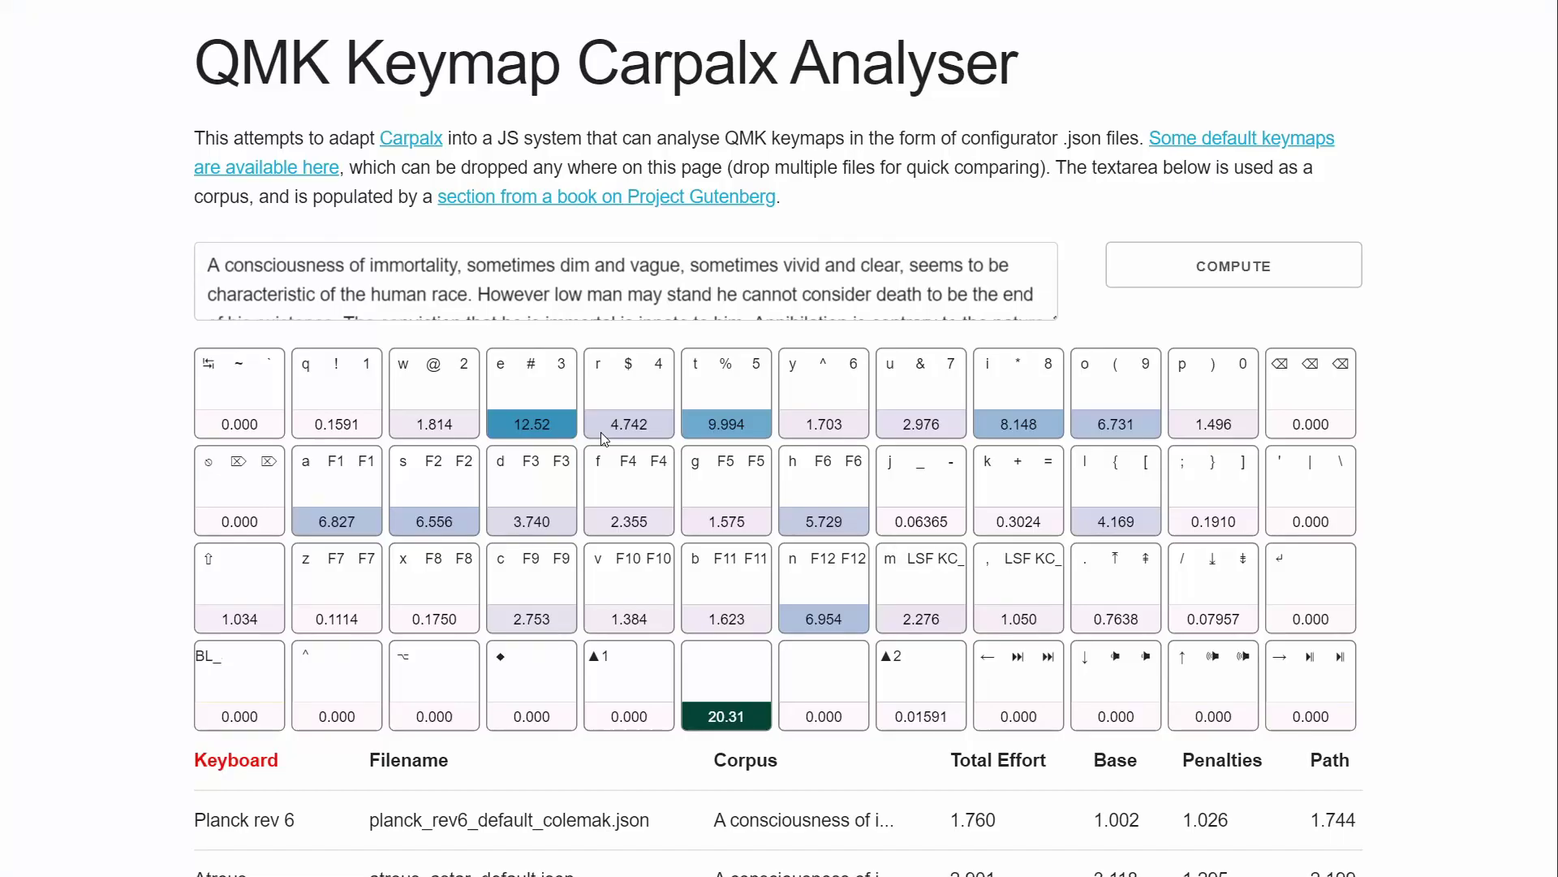
{"action": "scroll", "coordinate": [600, 431], "scroll_direction": "down", "scroll_amount": 3}
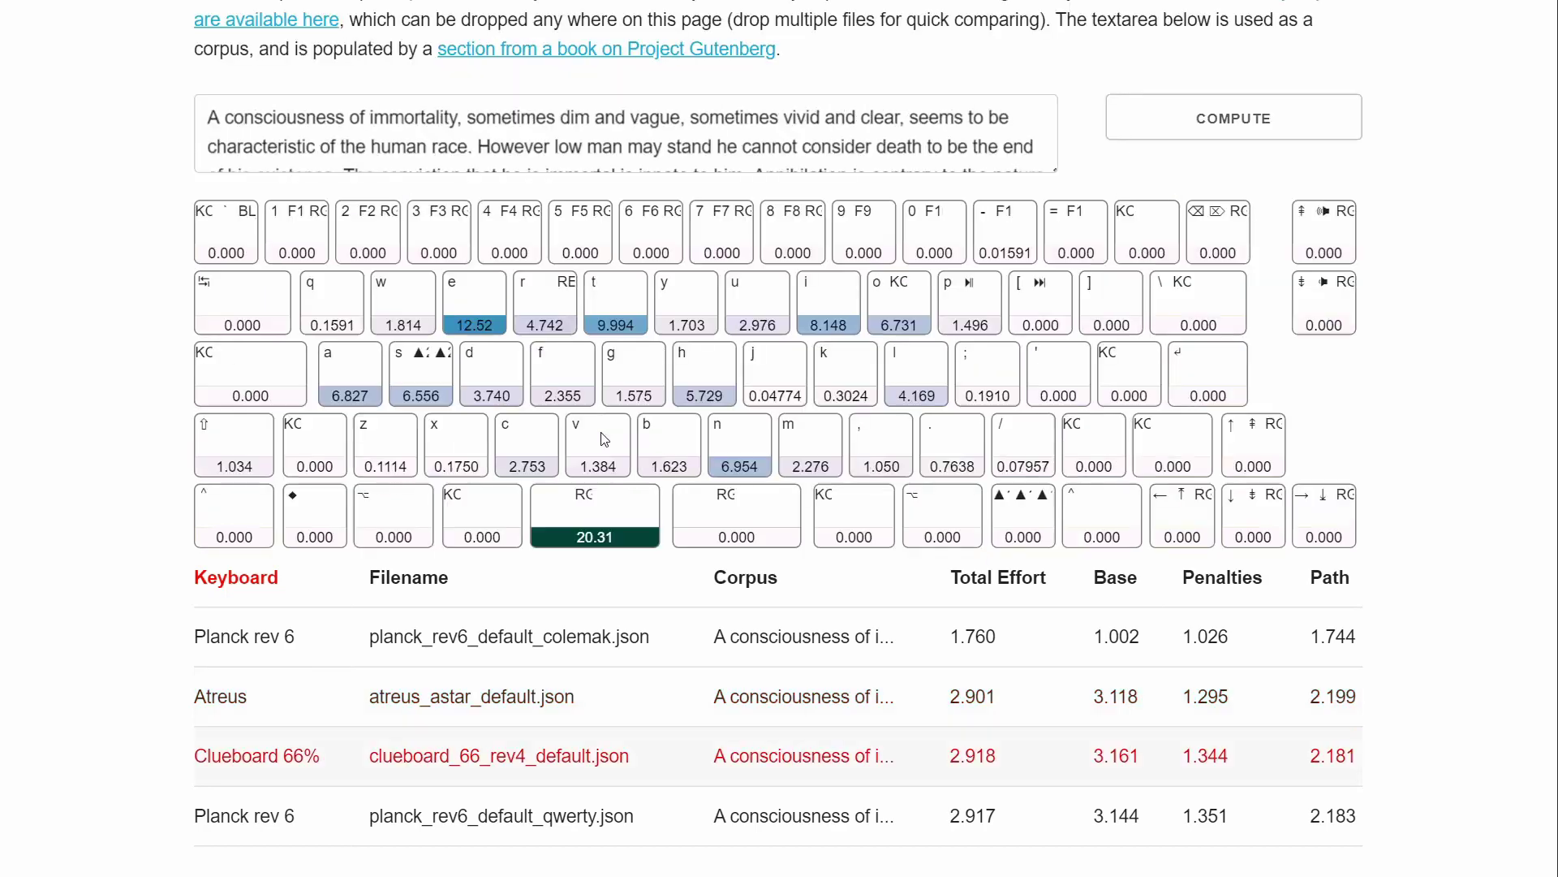
Review the Base-sorted results and the Atreus heatmap scoring 2.901 total effort.
{"action": "scroll", "coordinate": [601, 438], "scroll_direction": "up", "scroll_amount": 1}
{"action": "scroll", "coordinate": [601, 438], "scroll_direction": "down", "scroll_amount": 1}
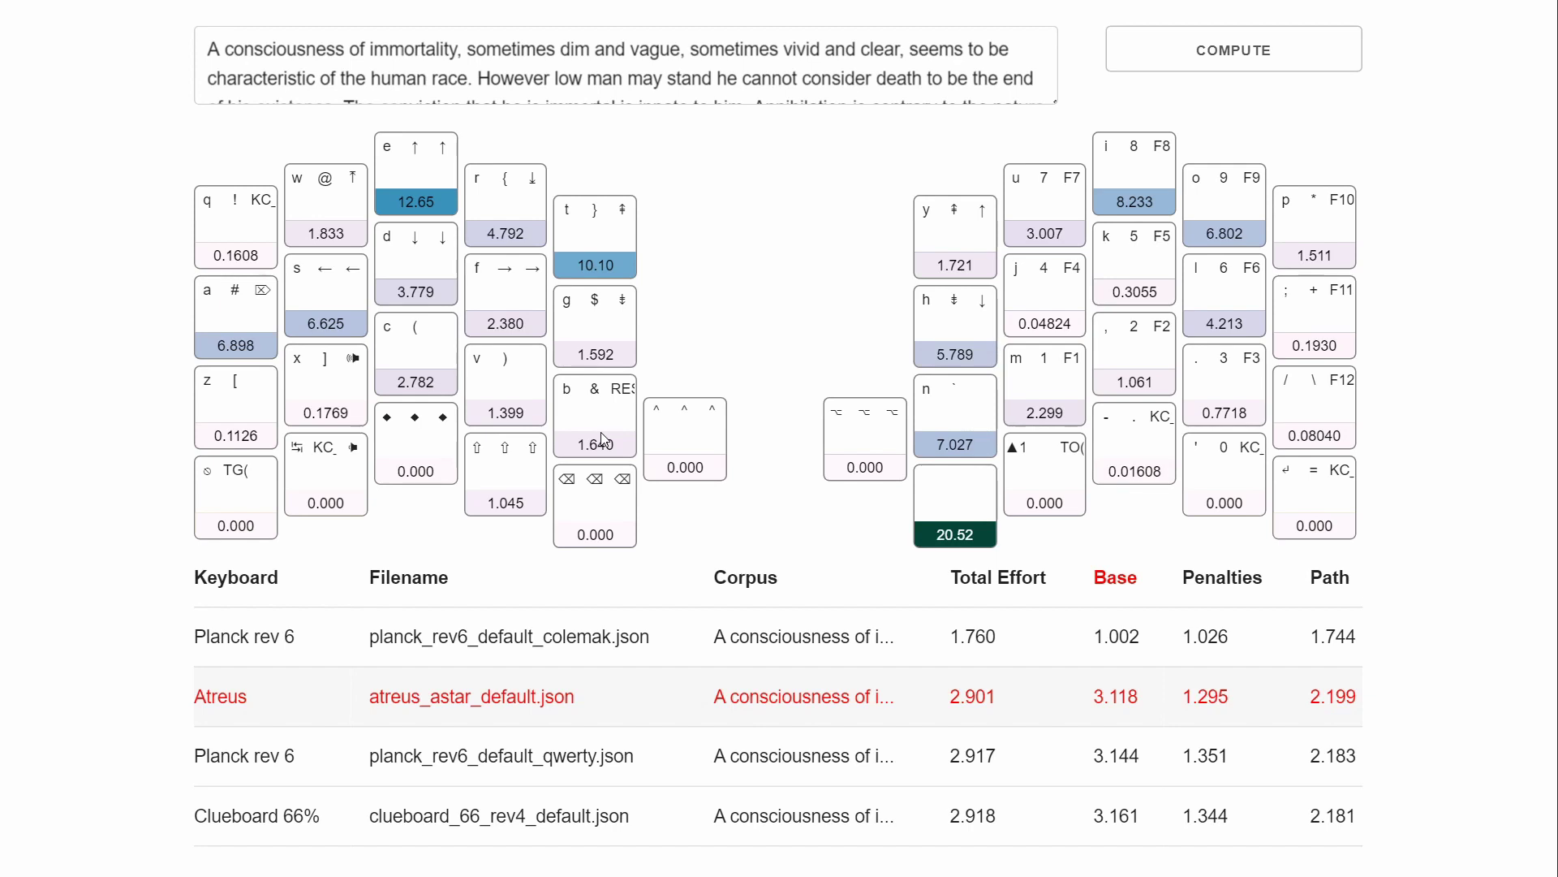
Switch between the Planck rev 6 Colemak and Atreus heatmaps, ending on Colemak.
{"action": "key", "text": "Up"}
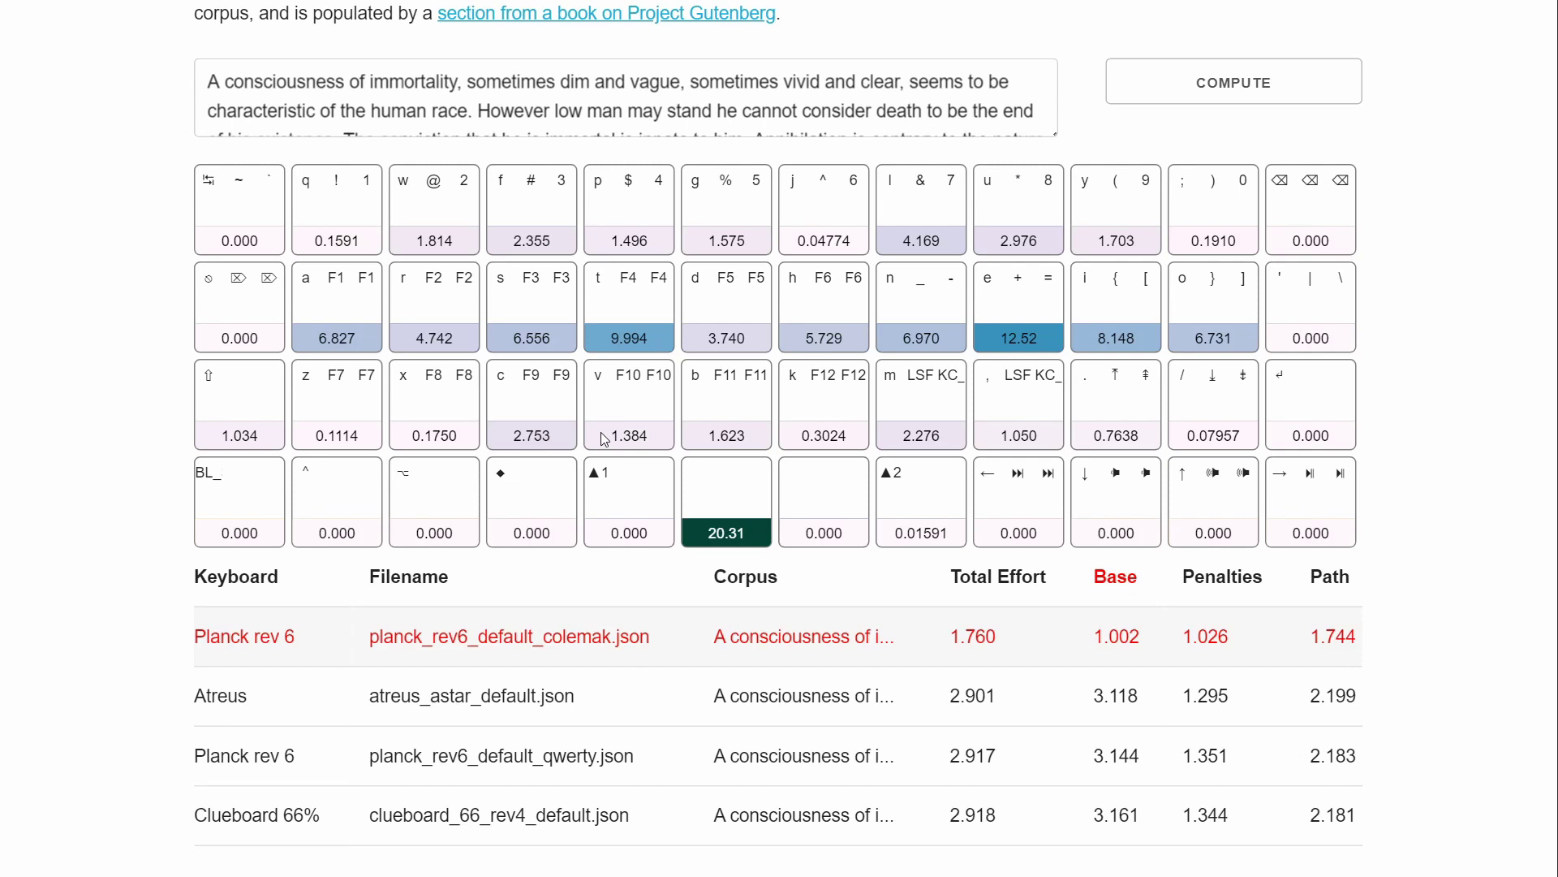
{"action": "key", "text": "Down"}
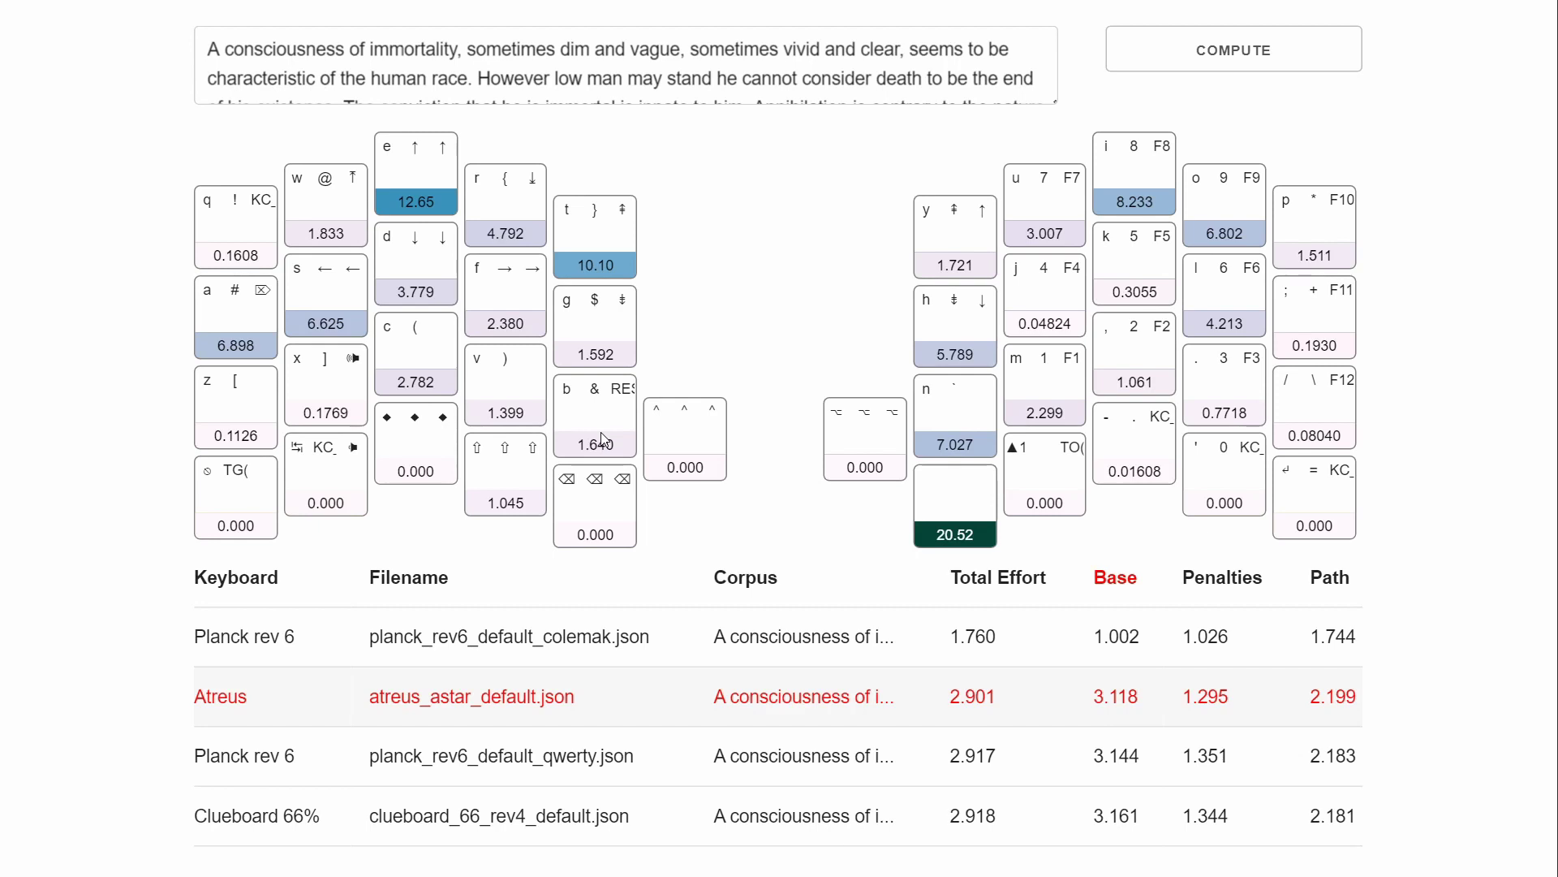
{"action": "key", "text": "Up"}
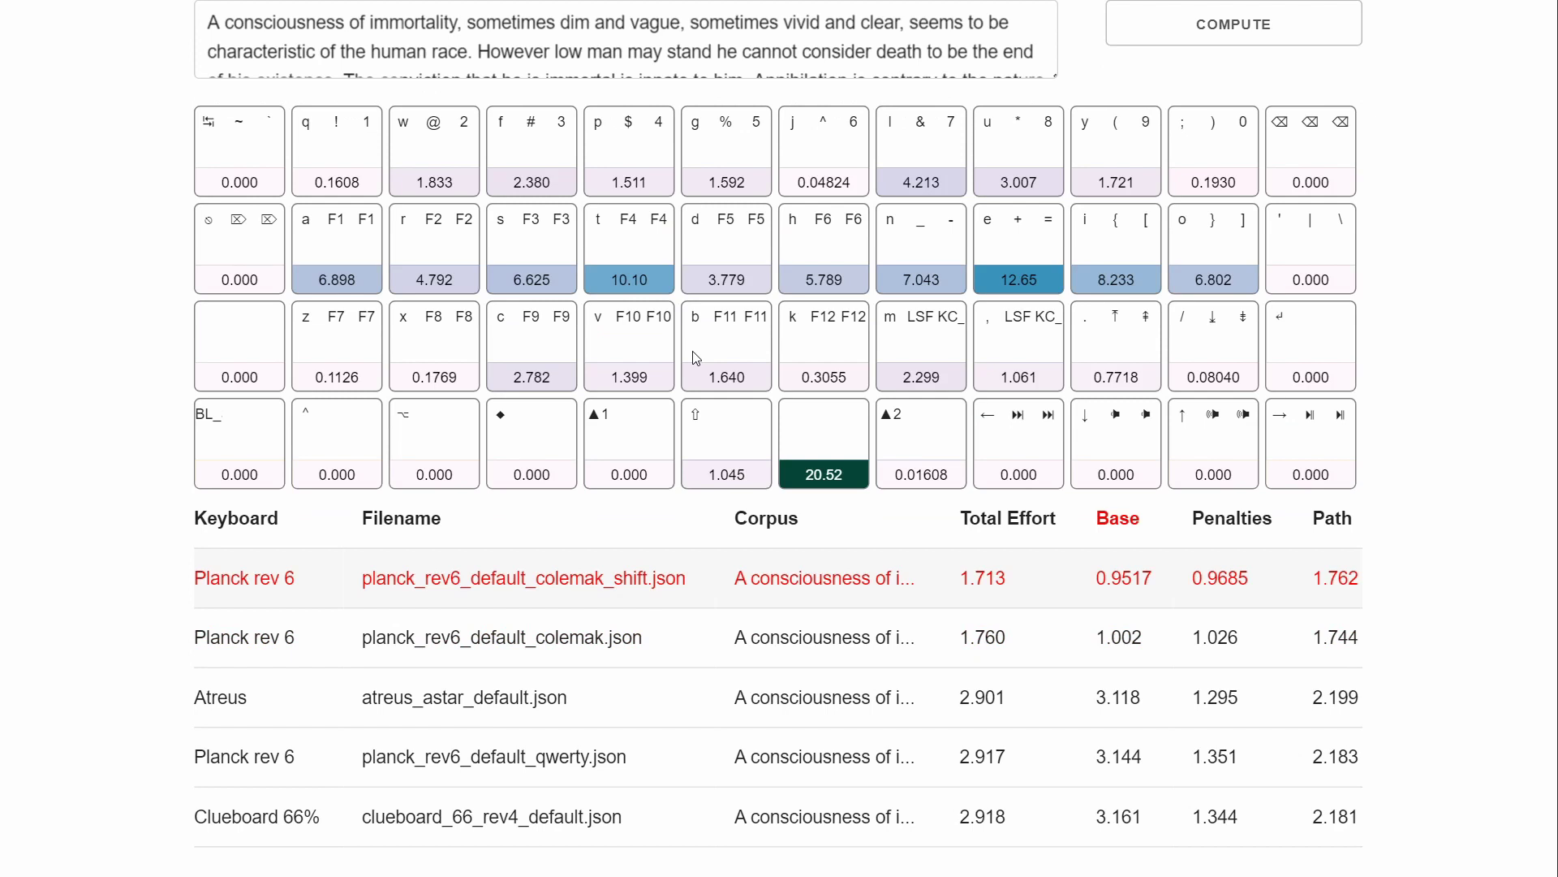
Compare the colemak_shift.json heatmap against plain colemak.json, ending on colemak_shift.
{"action": "key", "text": "Down"}
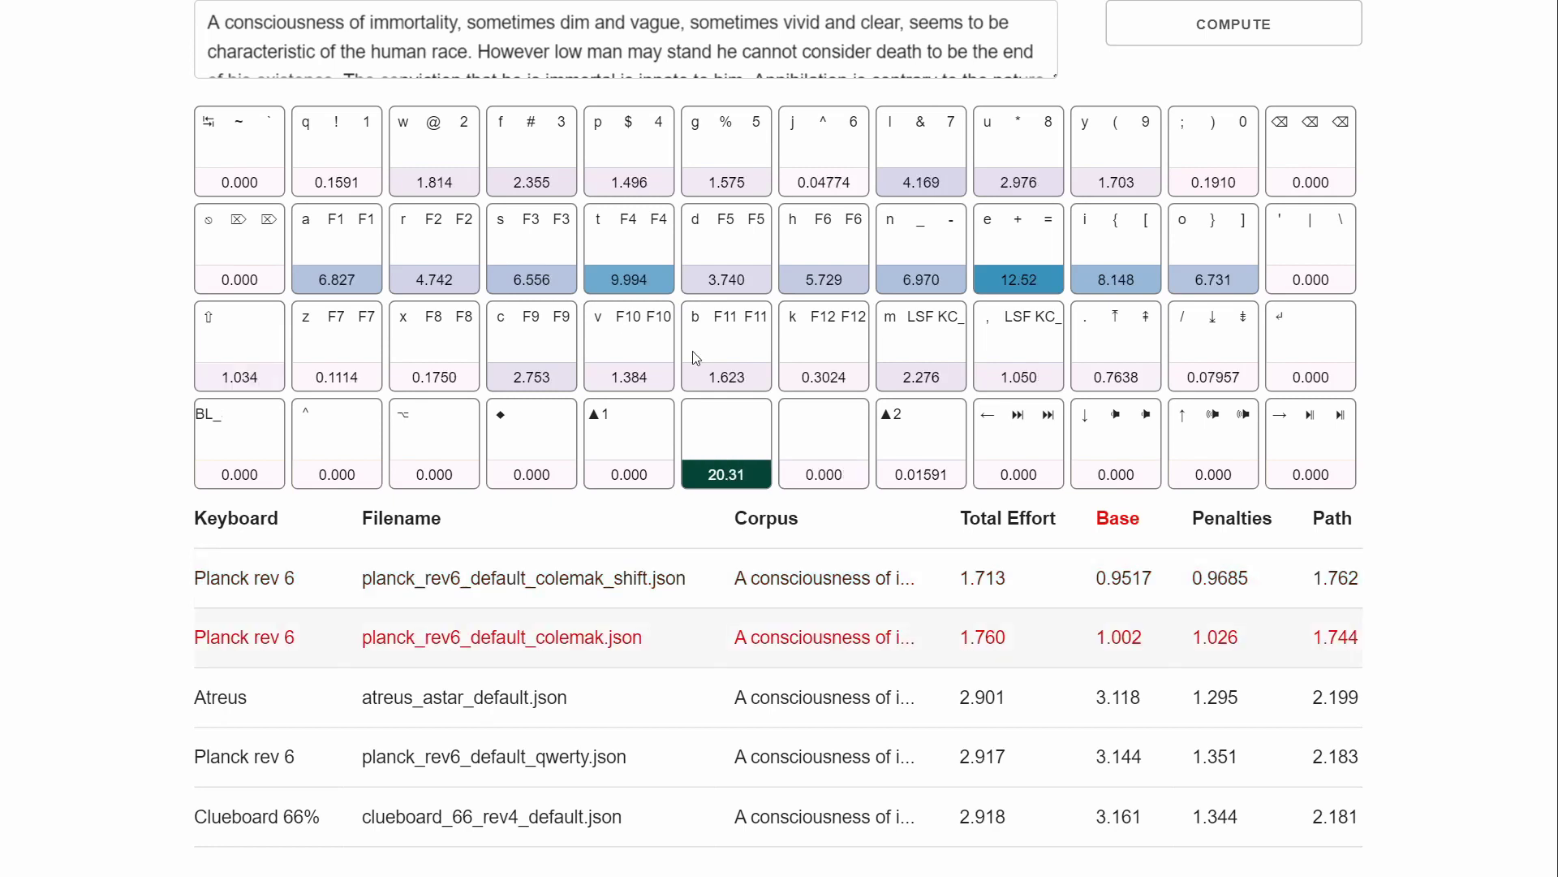
{"action": "key", "text": "Up"}
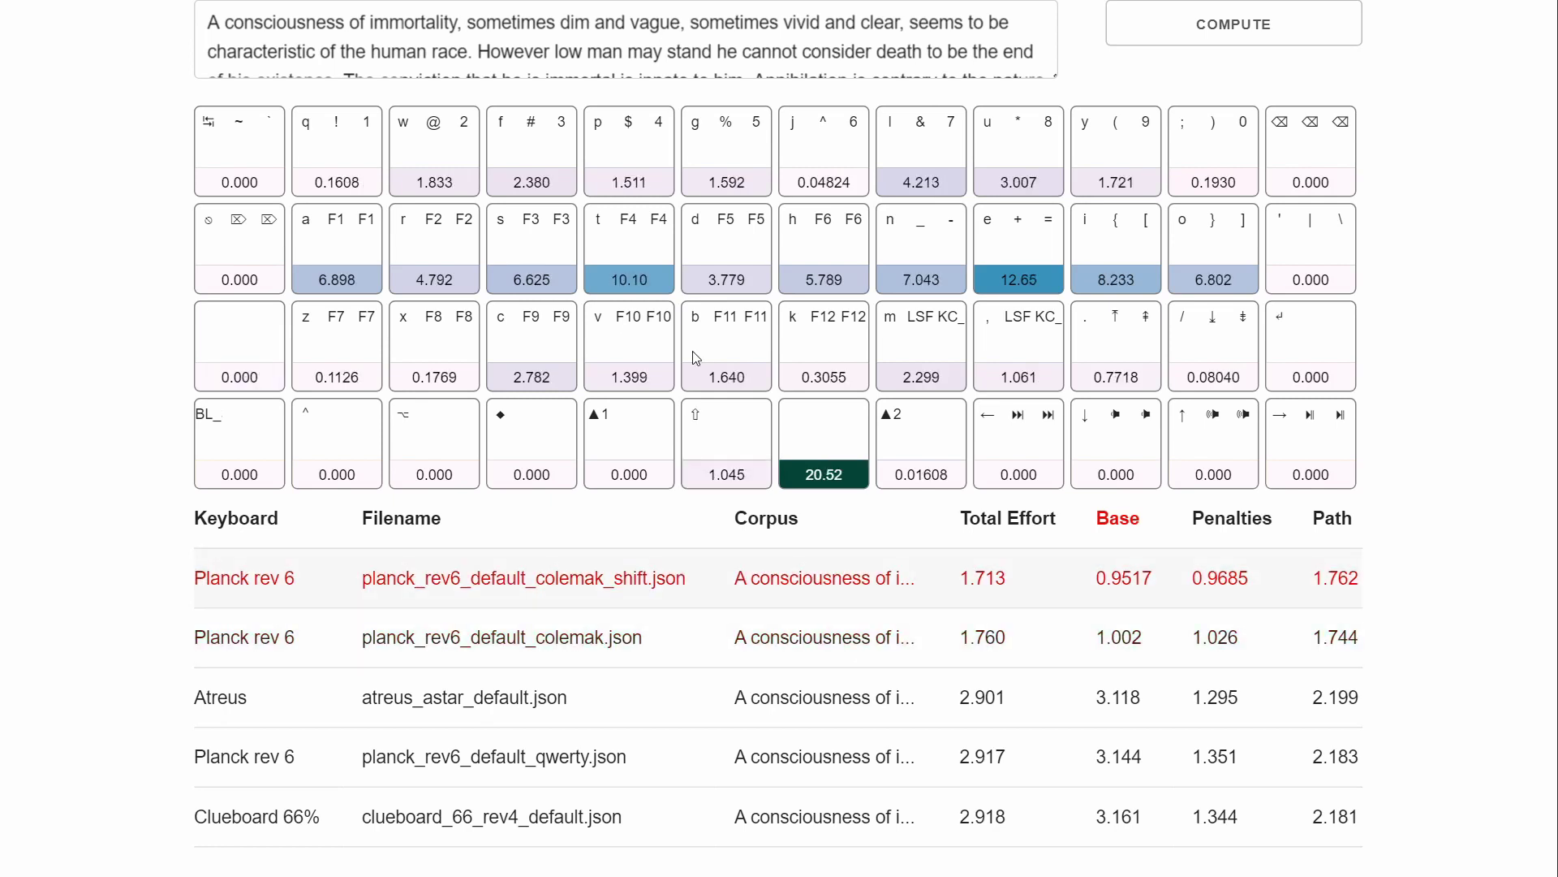
{"action": "key", "text": "Down"}
{"action": "key", "text": "Up"}
{"action": "scroll", "coordinate": [696, 358], "scroll_direction": "up", "scroll_amount": 1}
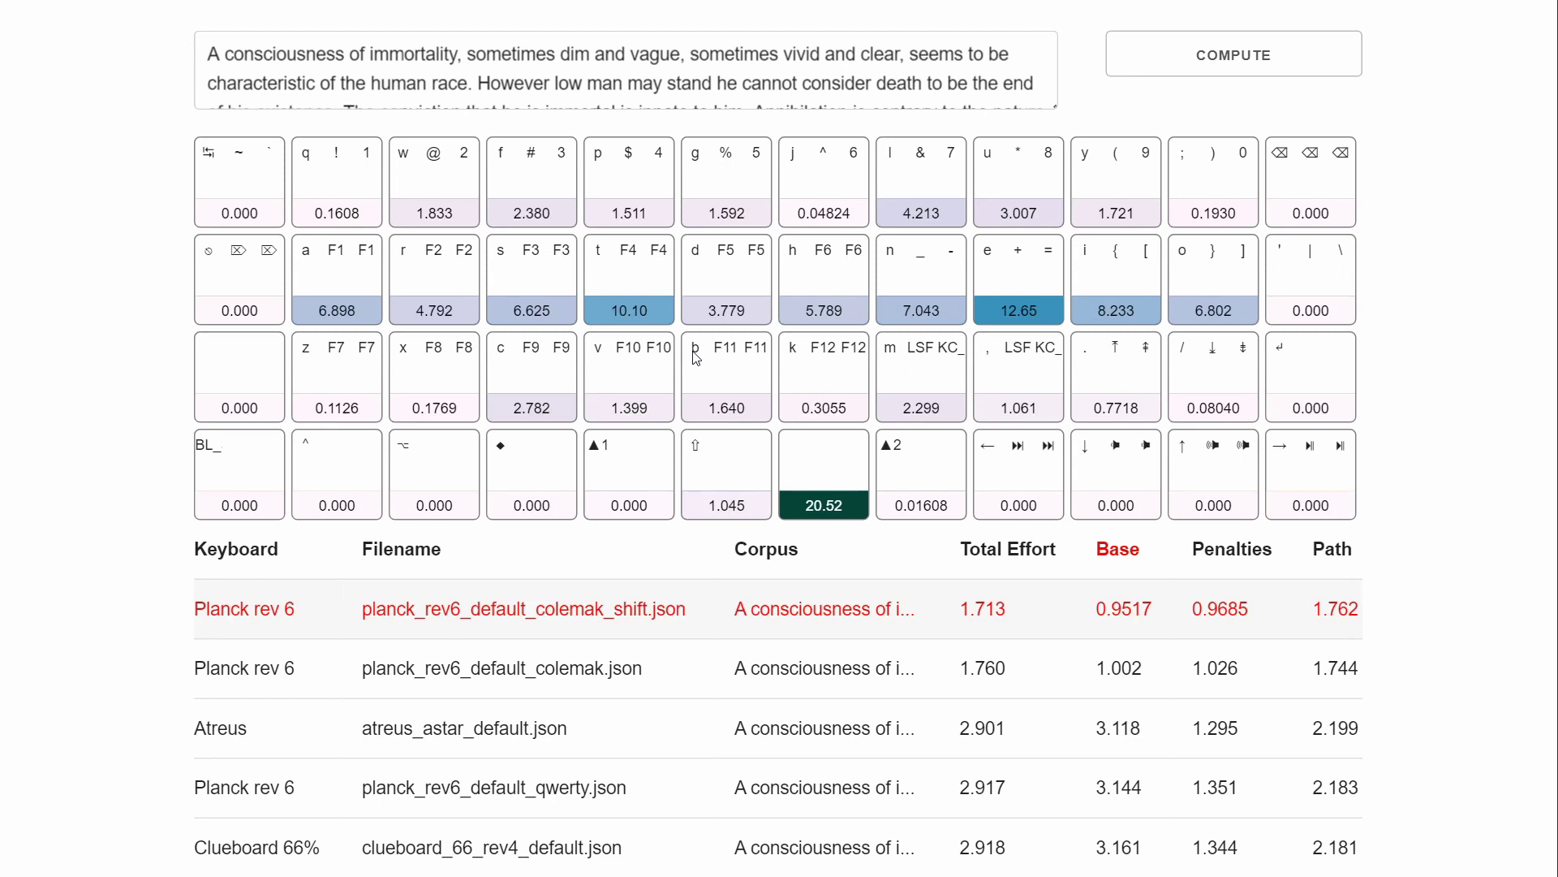
{"action": "scroll", "coordinate": [697, 358], "scroll_direction": "down", "scroll_amount": 1}
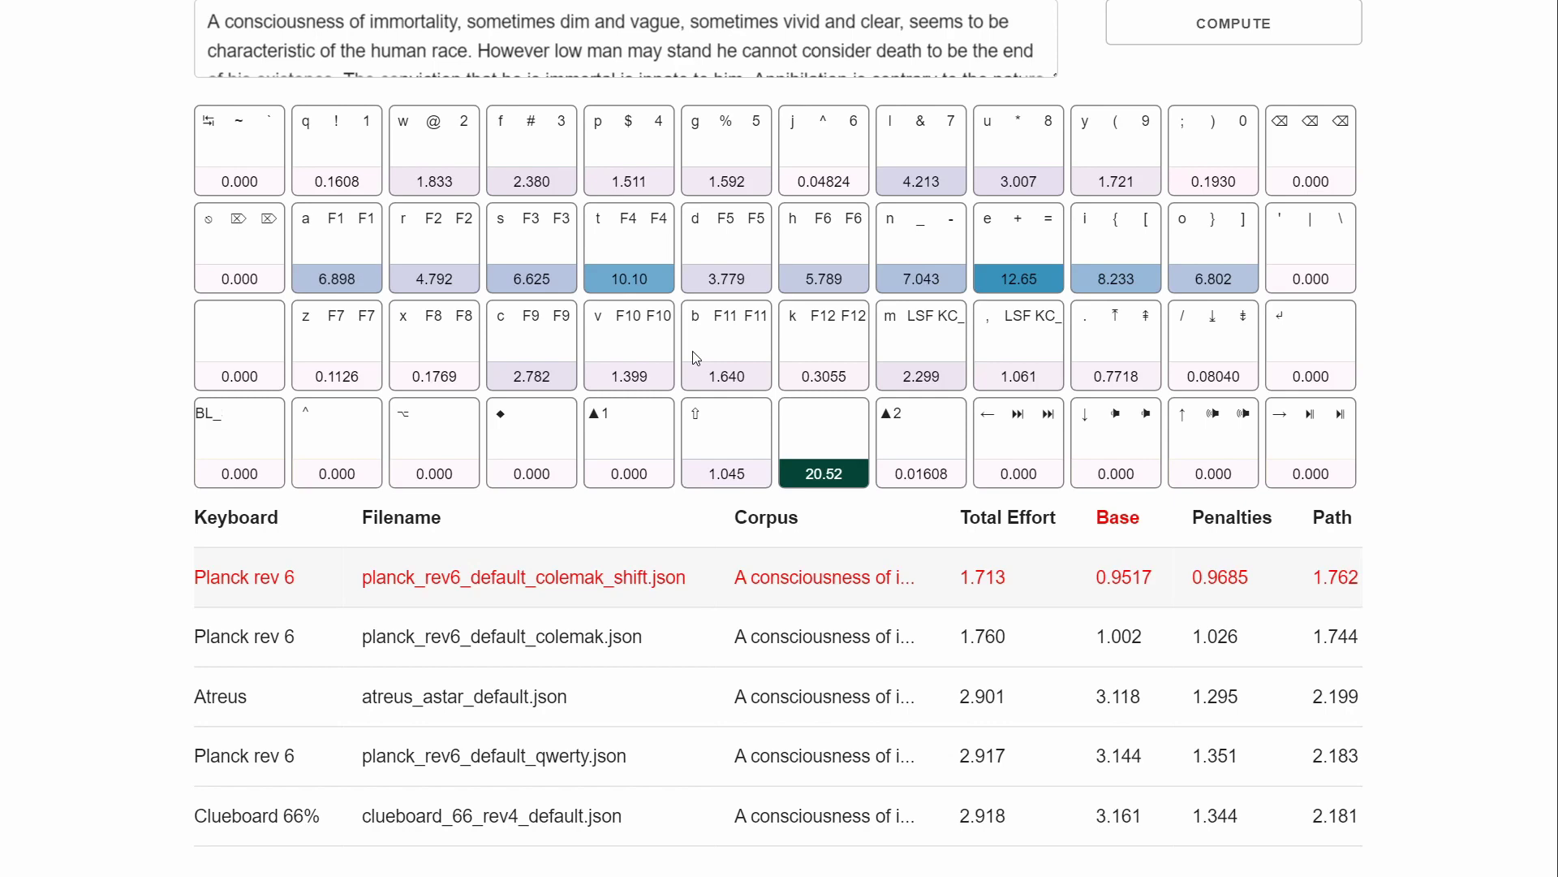
{"action": "scroll", "coordinate": [696, 358], "scroll_direction": "up", "scroll_amount": 3}
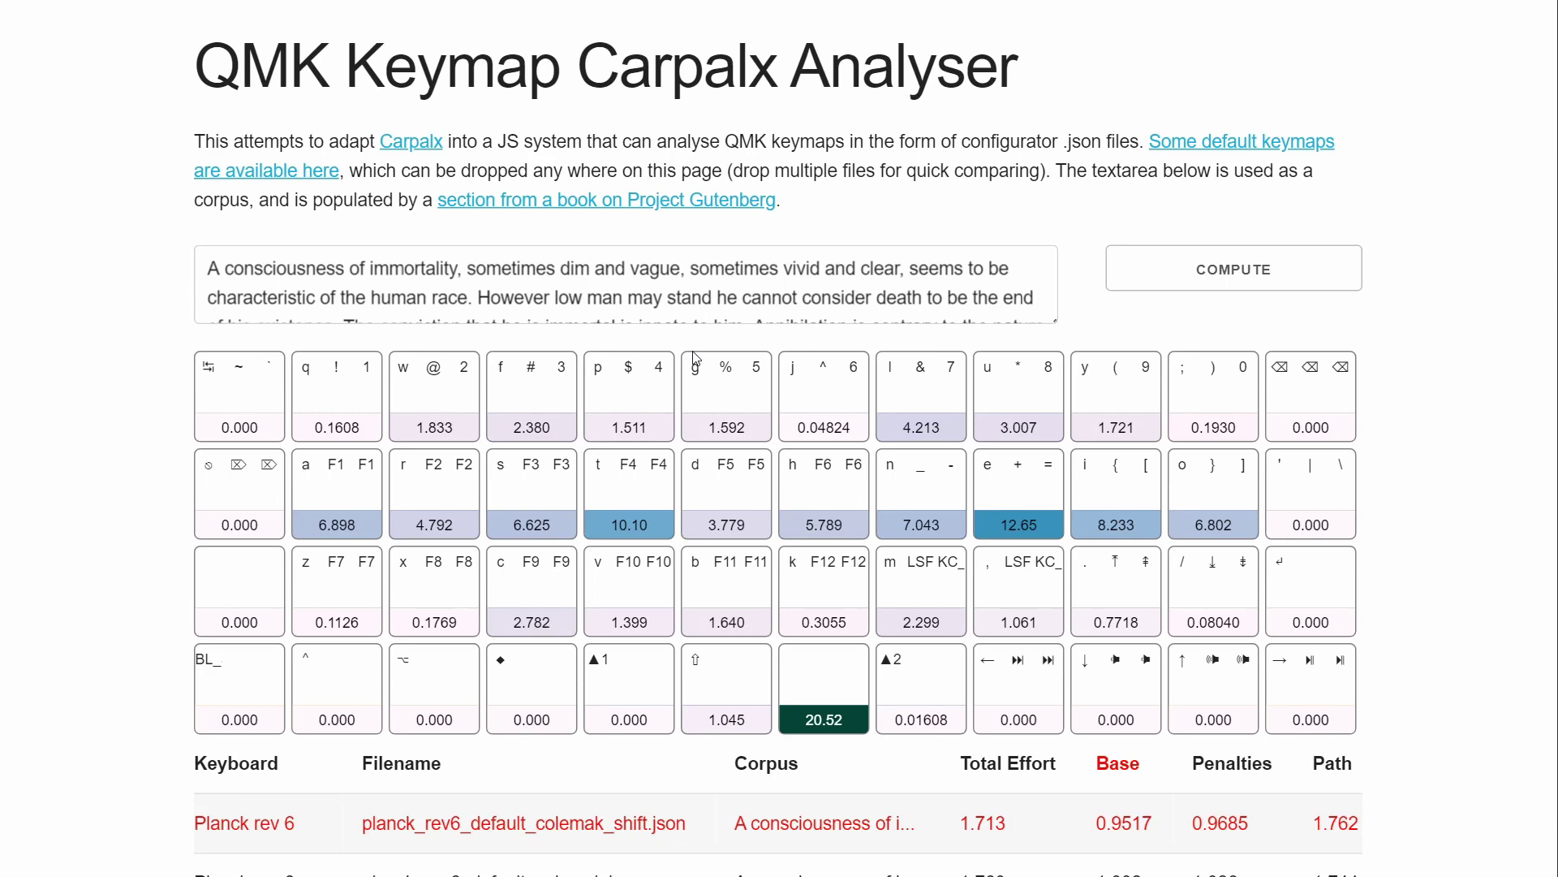
Scroll down to see planck_rev6_outside_colemak_shift.json scoring 2.130 and its heatmap.
{"action": "scroll", "coordinate": [696, 357], "scroll_direction": "down", "scroll_amount": 2}
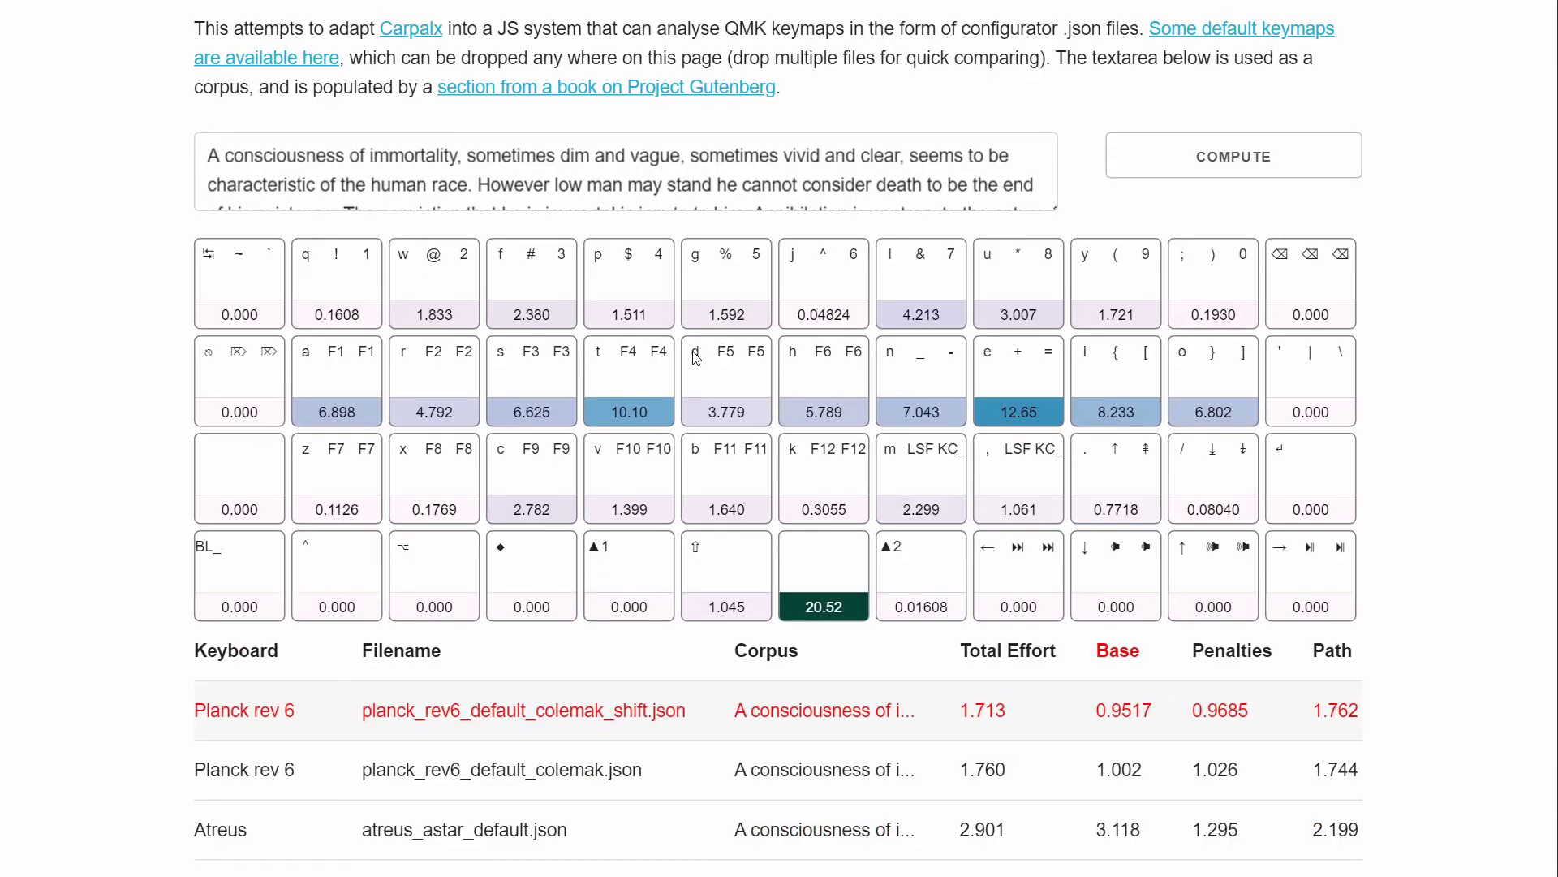
{"action": "scroll", "coordinate": [695, 357], "scroll_direction": "down", "scroll_amount": 2}
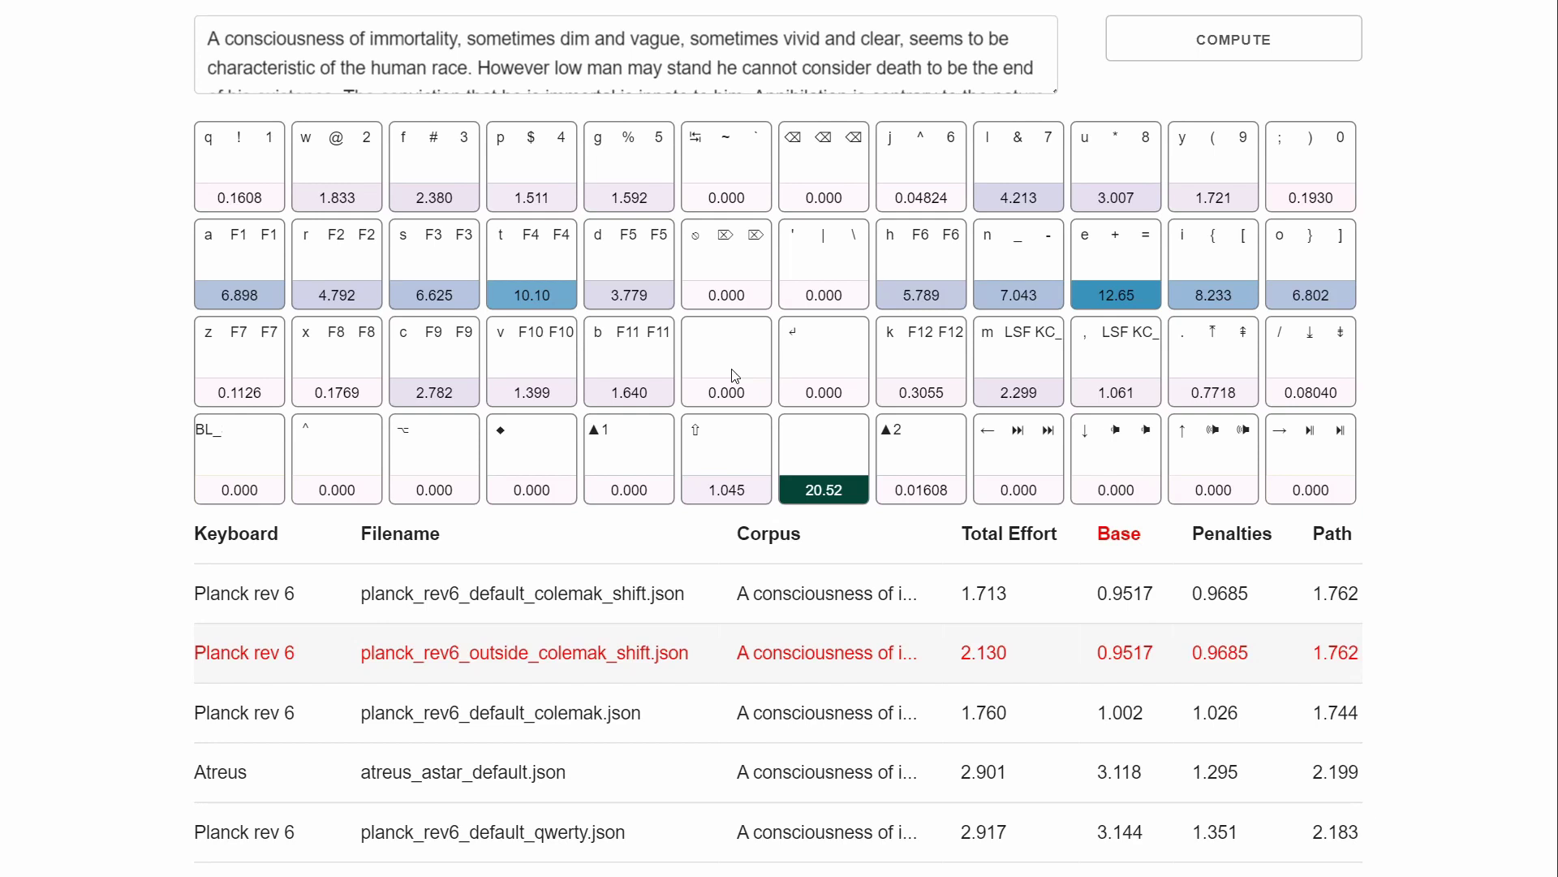
{"action": "scroll", "coordinate": [736, 376], "scroll_direction": "up", "scroll_amount": 1}
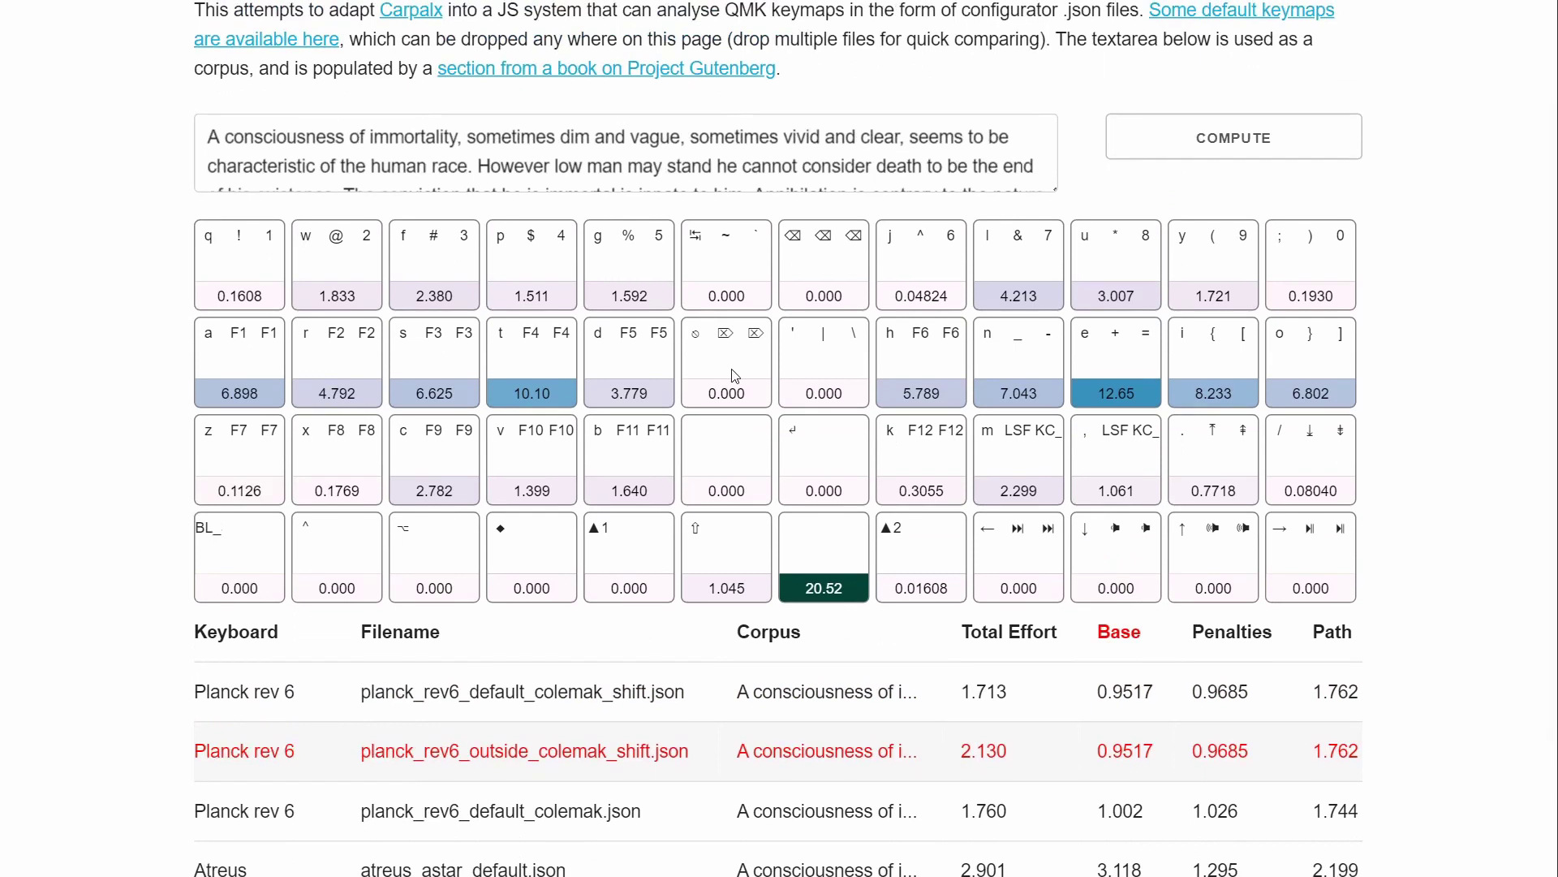
{"action": "scroll", "coordinate": [736, 376], "scroll_direction": "down", "scroll_amount": 1}
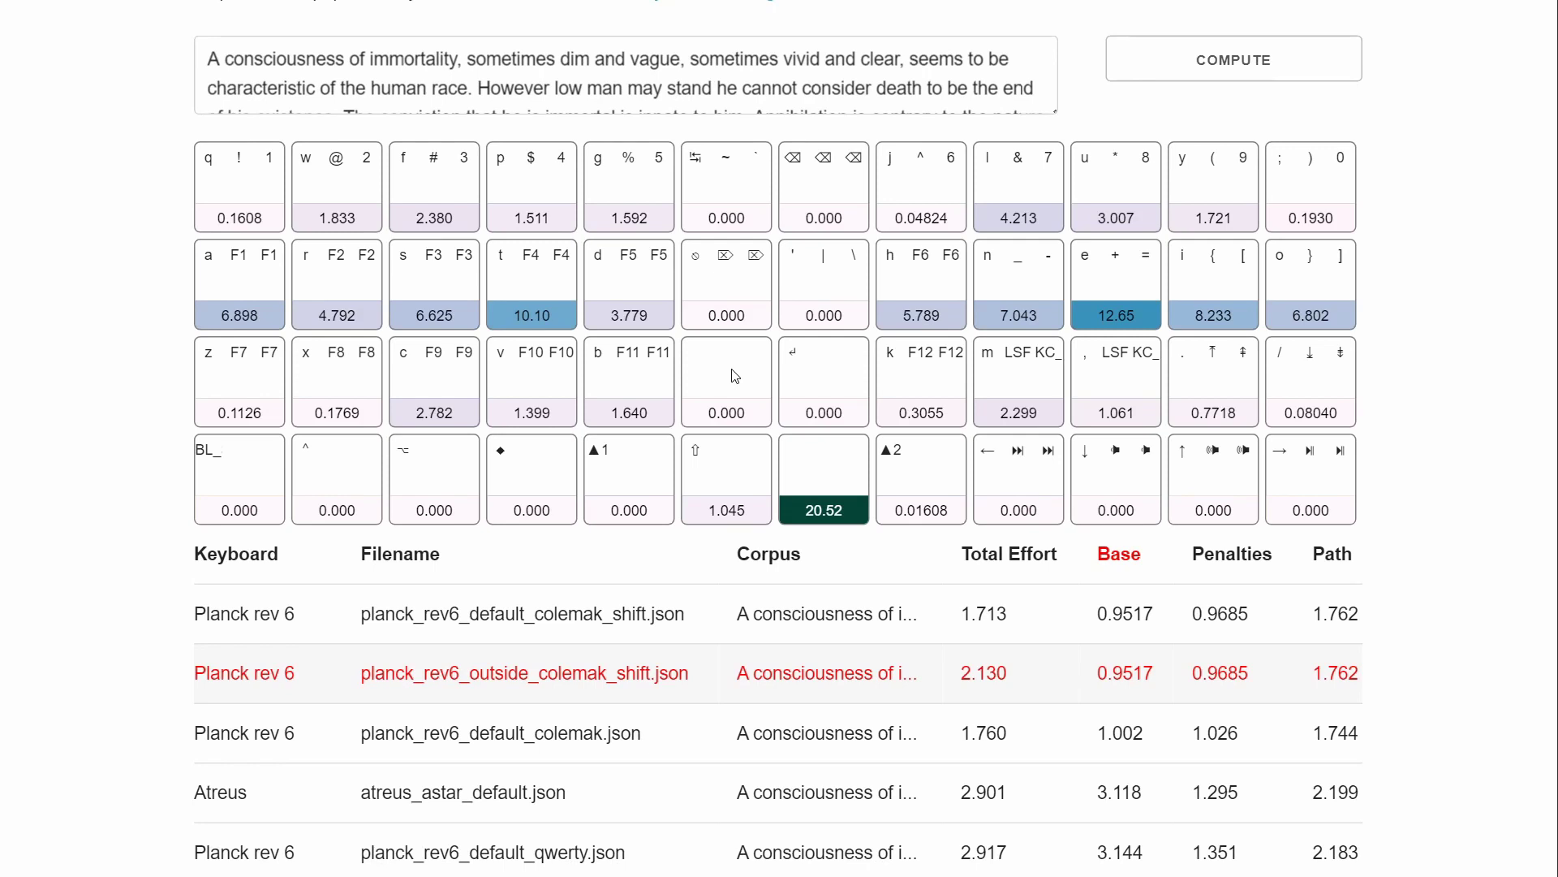
{"action": "scroll", "coordinate": [735, 376], "scroll_direction": "down", "scroll_amount": 1}
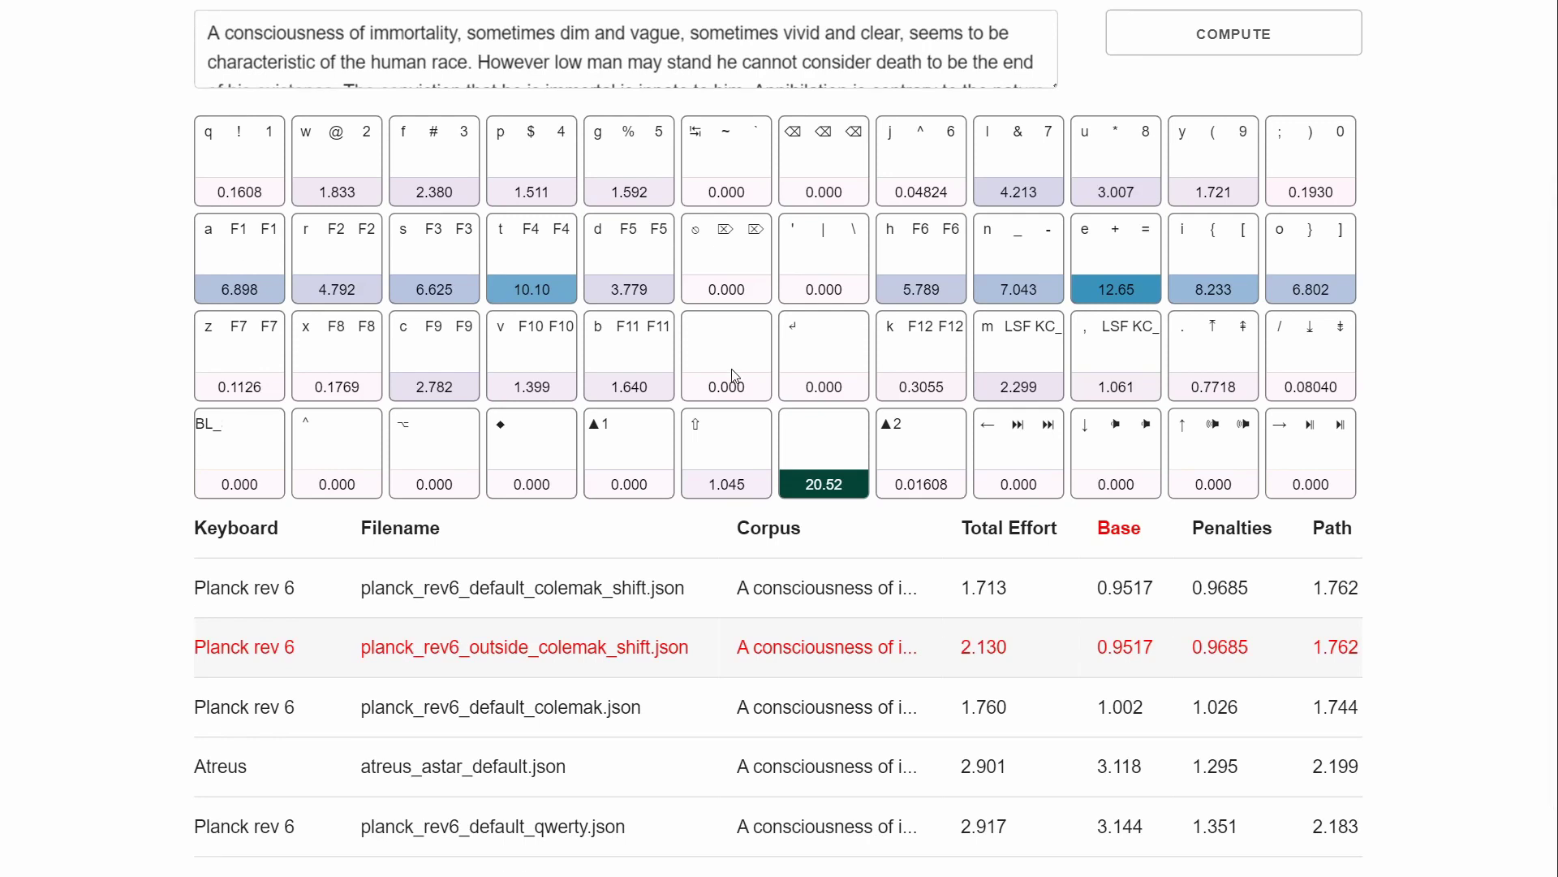
{"action": "scroll", "coordinate": [735, 376], "scroll_direction": "up", "scroll_amount": 1}
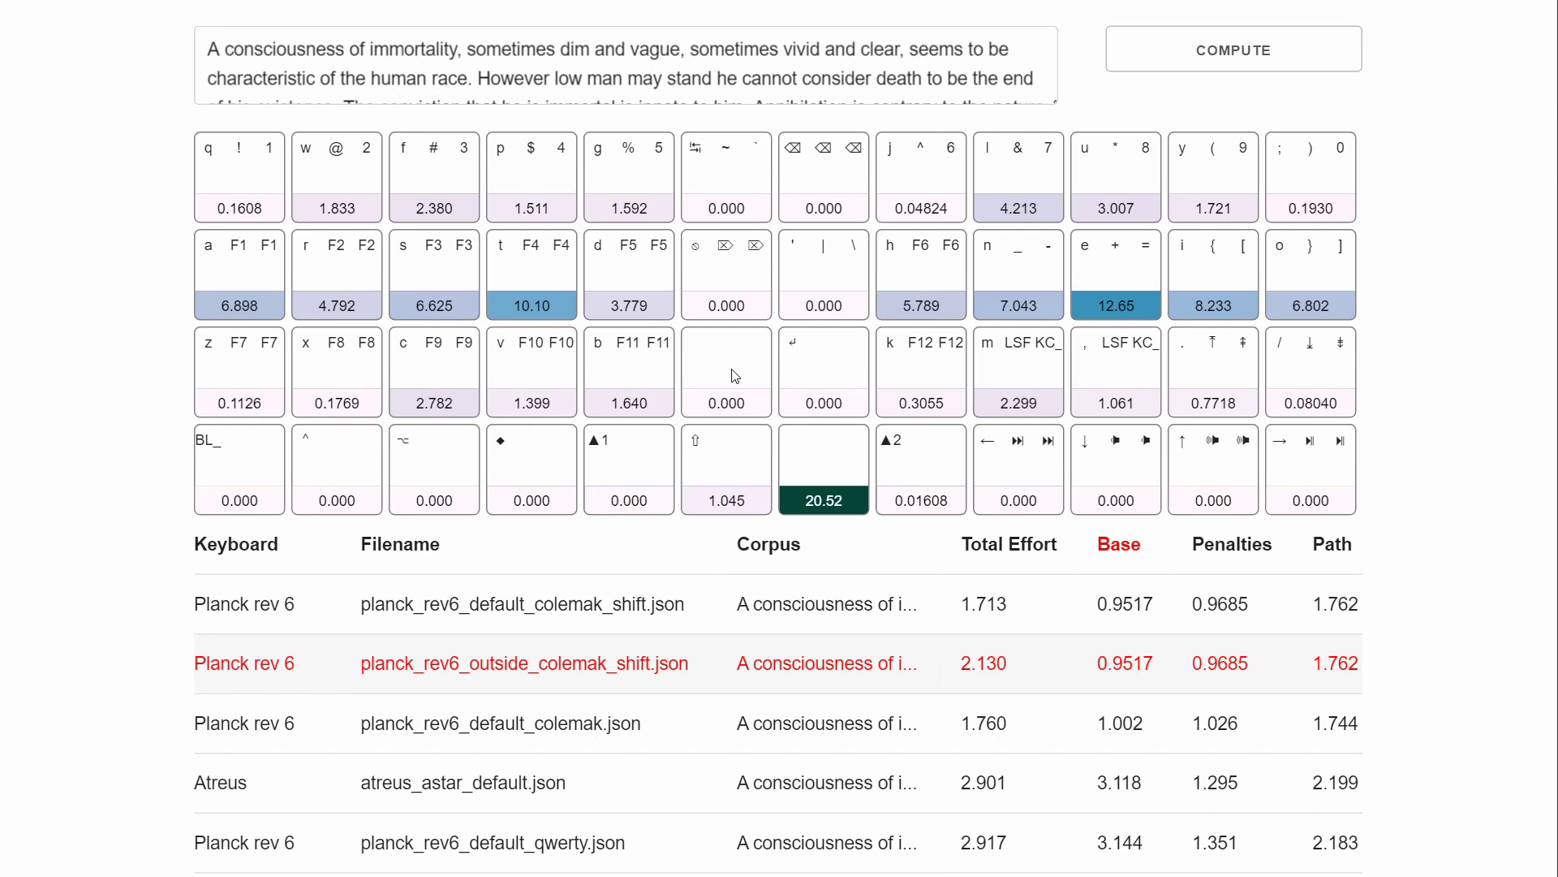
{"action": "scroll", "coordinate": [736, 376], "scroll_direction": "down", "scroll_amount": 1}
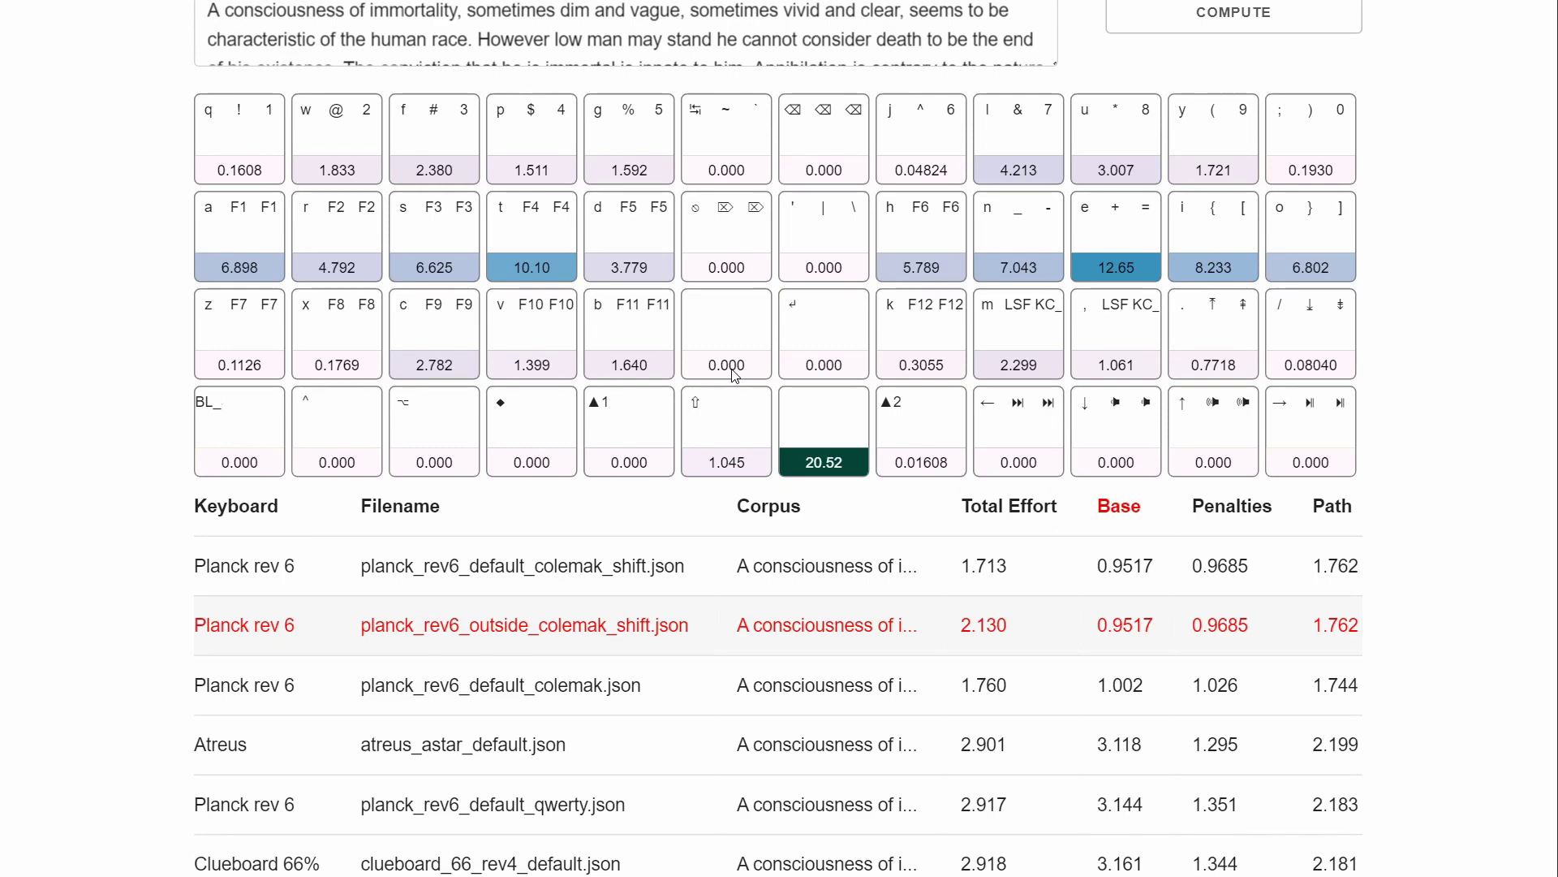
Paste HTML text as the corpus and review the rescored Planck keymaps' total efforts.
{"action": "scroll", "coordinate": [735, 375], "scroll_direction": "up", "scroll_amount": 2}
{"action": "key", "text": "ctrl+v"}
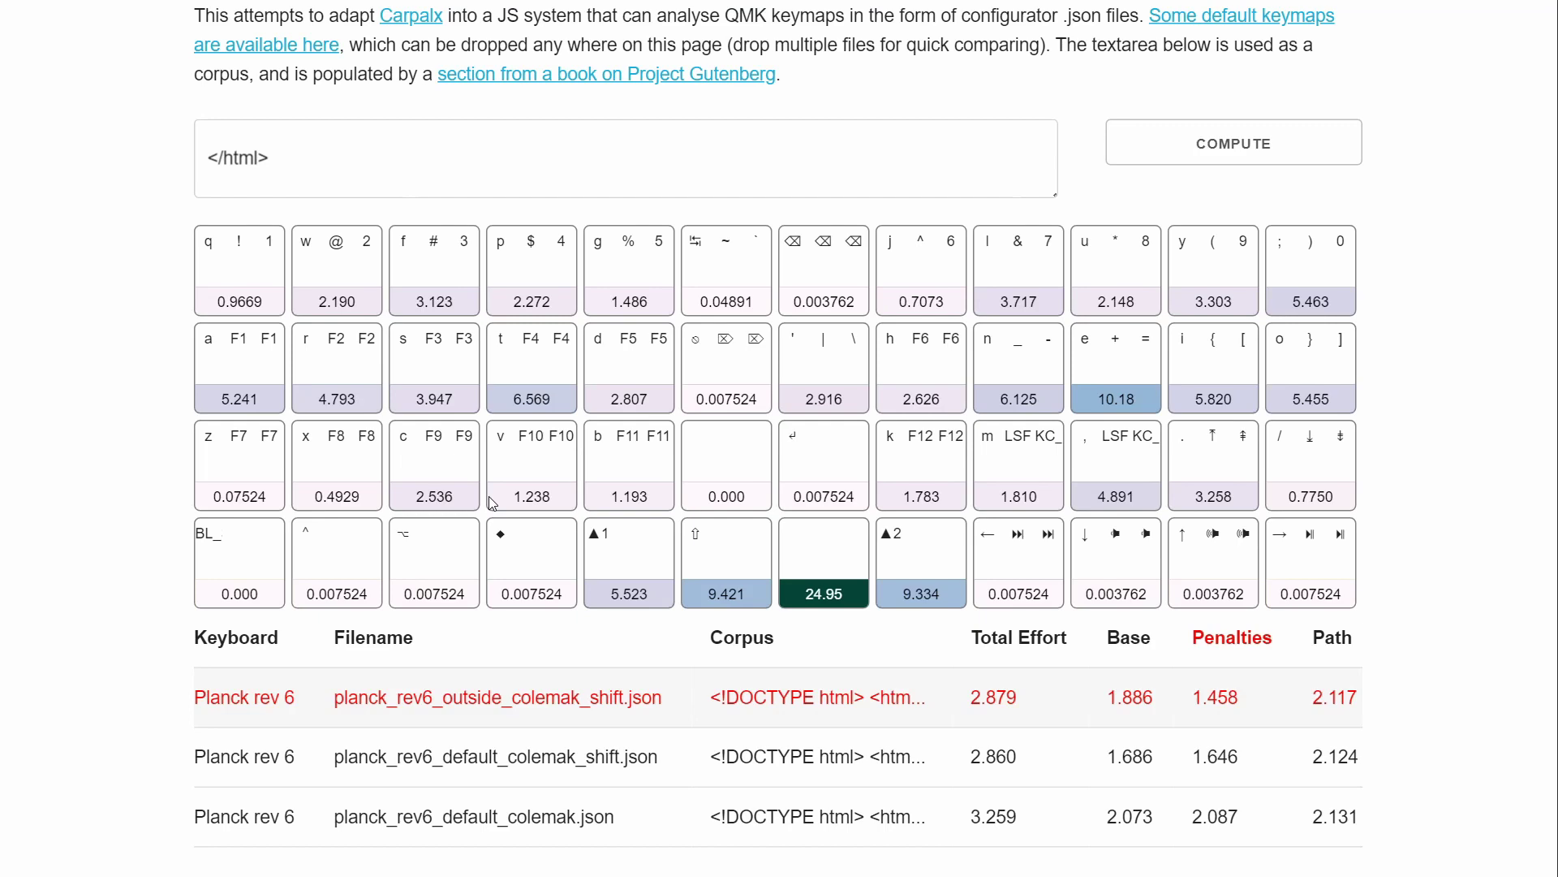
{"action": "scroll", "coordinate": [491, 501], "scroll_direction": "up", "scroll_amount": 2}
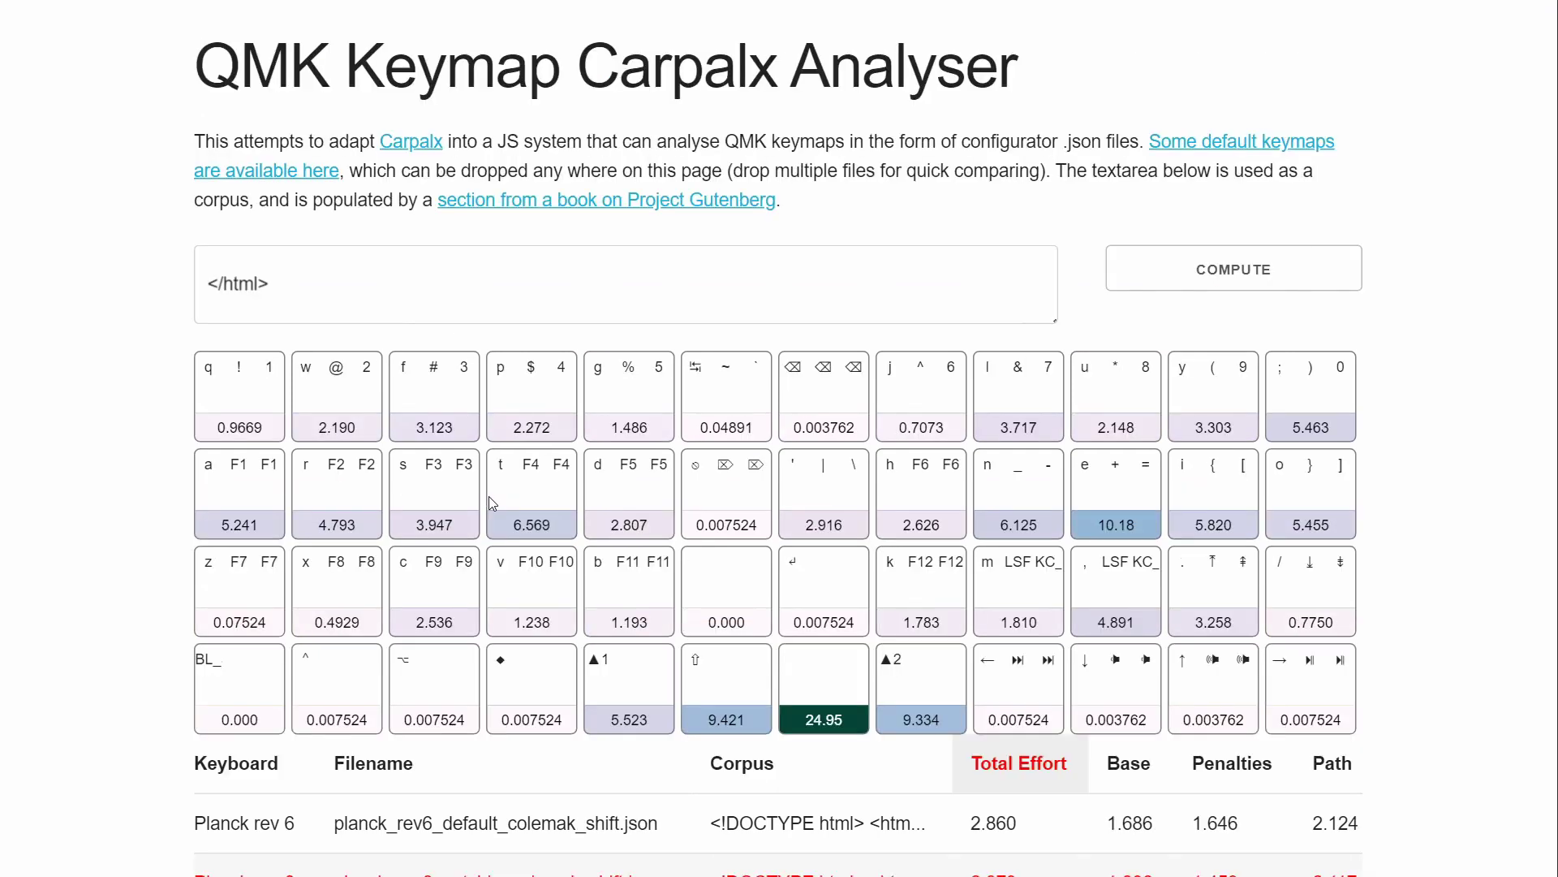
{"action": "scroll", "coordinate": [488, 496], "scroll_direction": "down", "scroll_amount": 2}
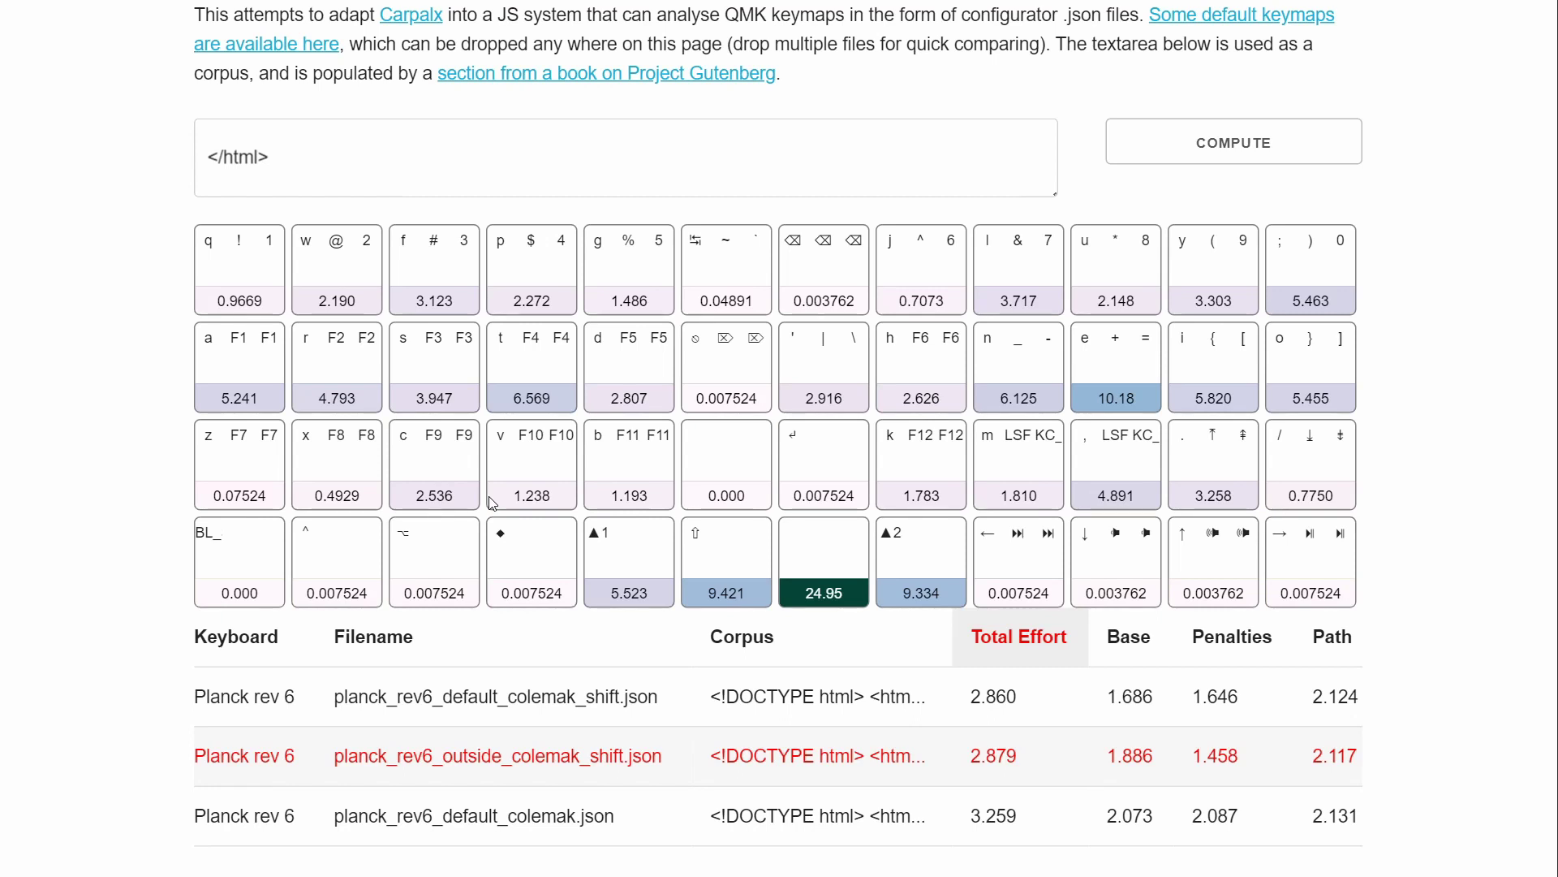
{"action": "scroll", "coordinate": [490, 502], "scroll_direction": "up", "scroll_amount": 1}
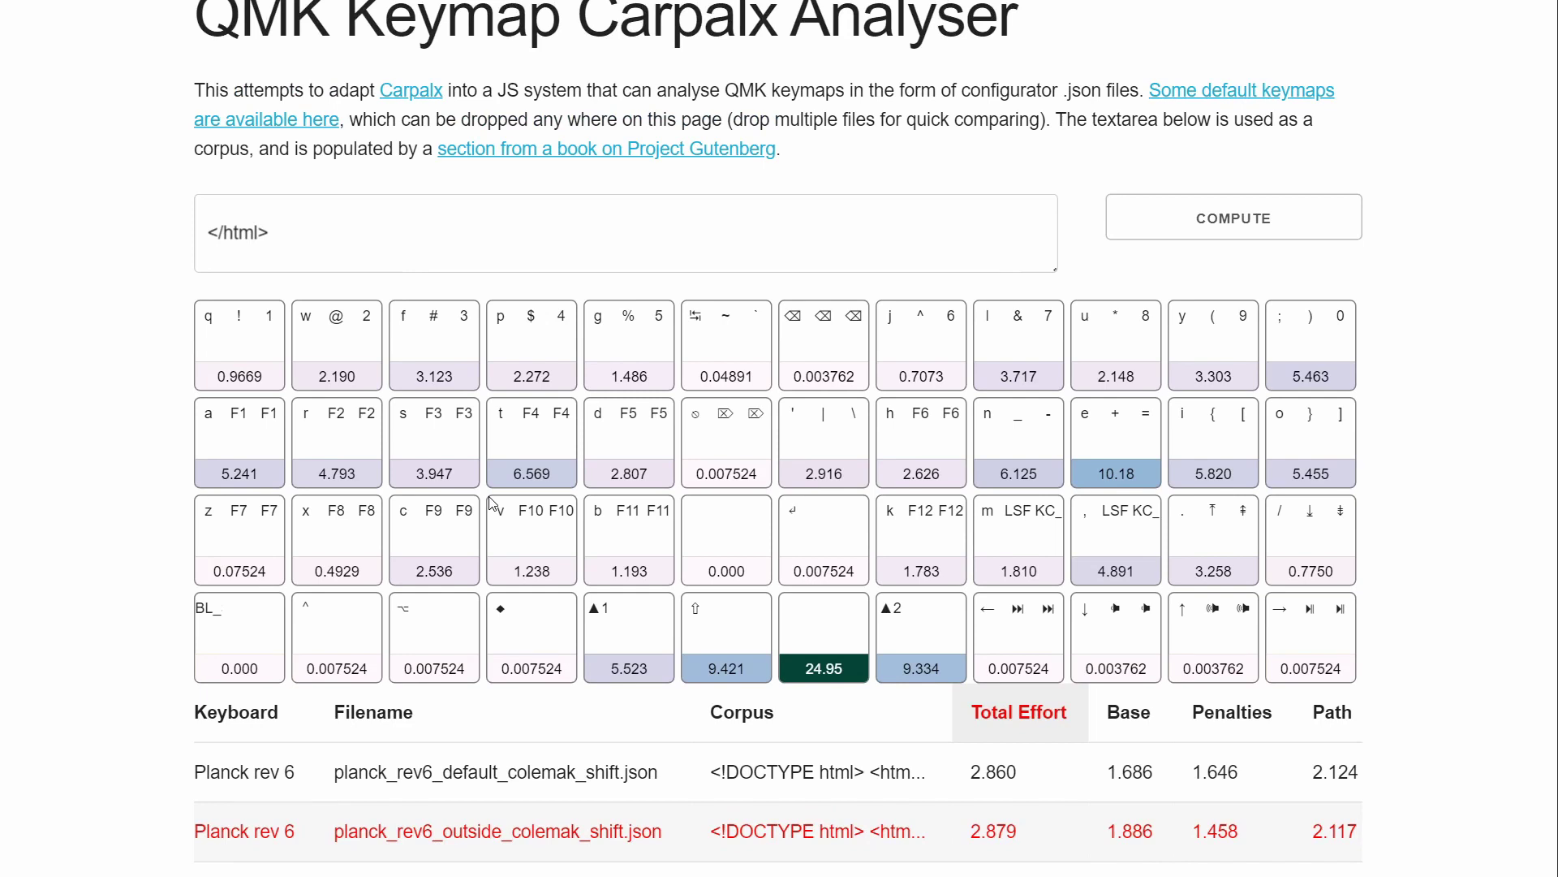
{"action": "scroll", "coordinate": [490, 501], "scroll_direction": "down", "scroll_amount": 1}
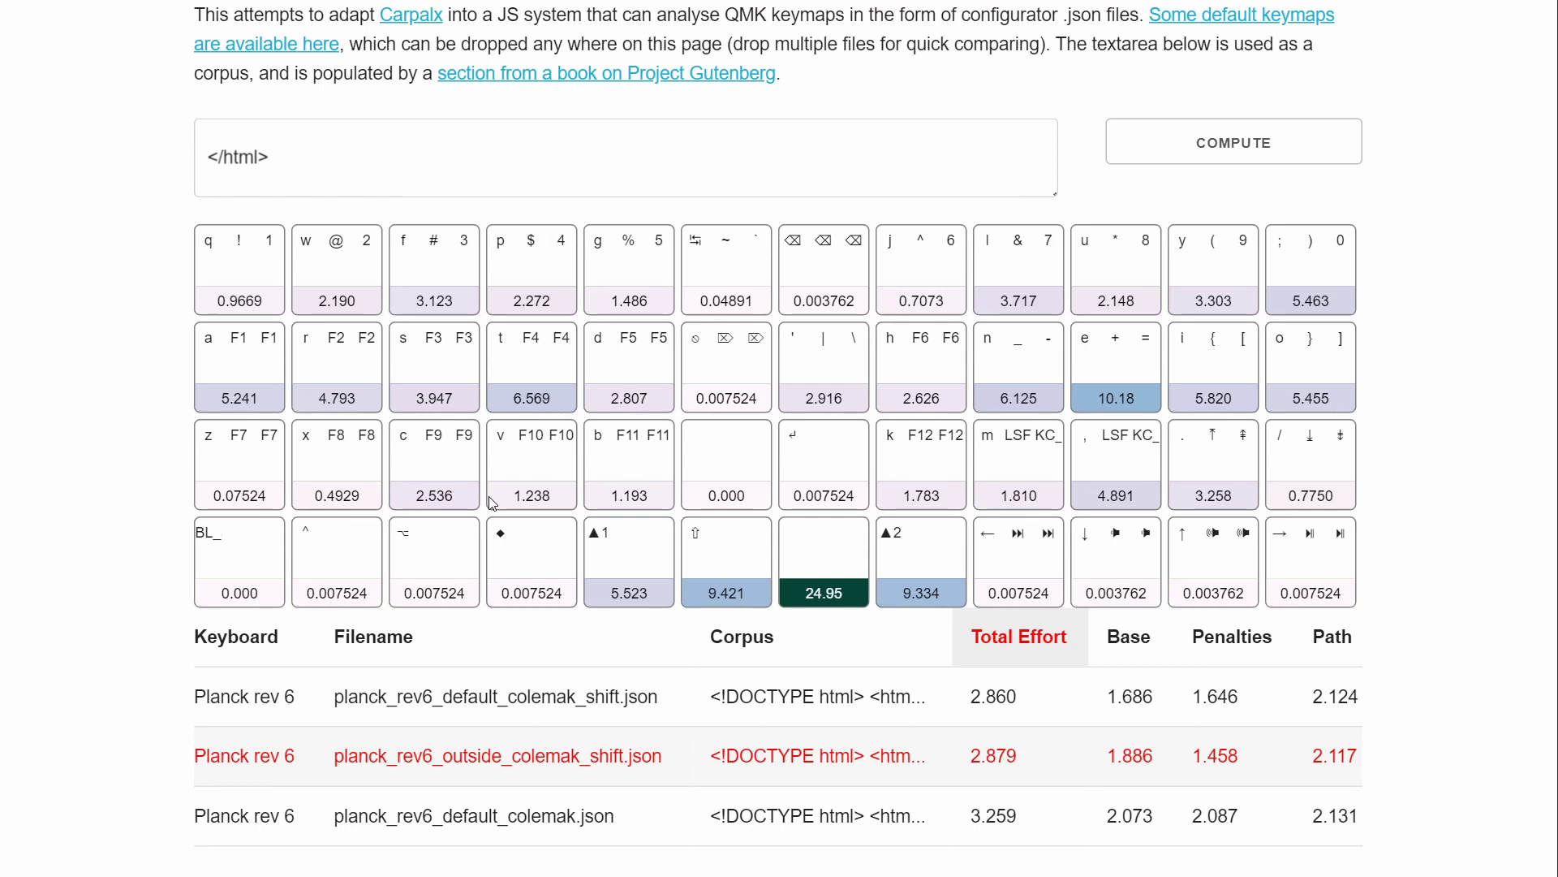
{"action": "scroll", "coordinate": [490, 502], "scroll_direction": "up", "scroll_amount": 1}
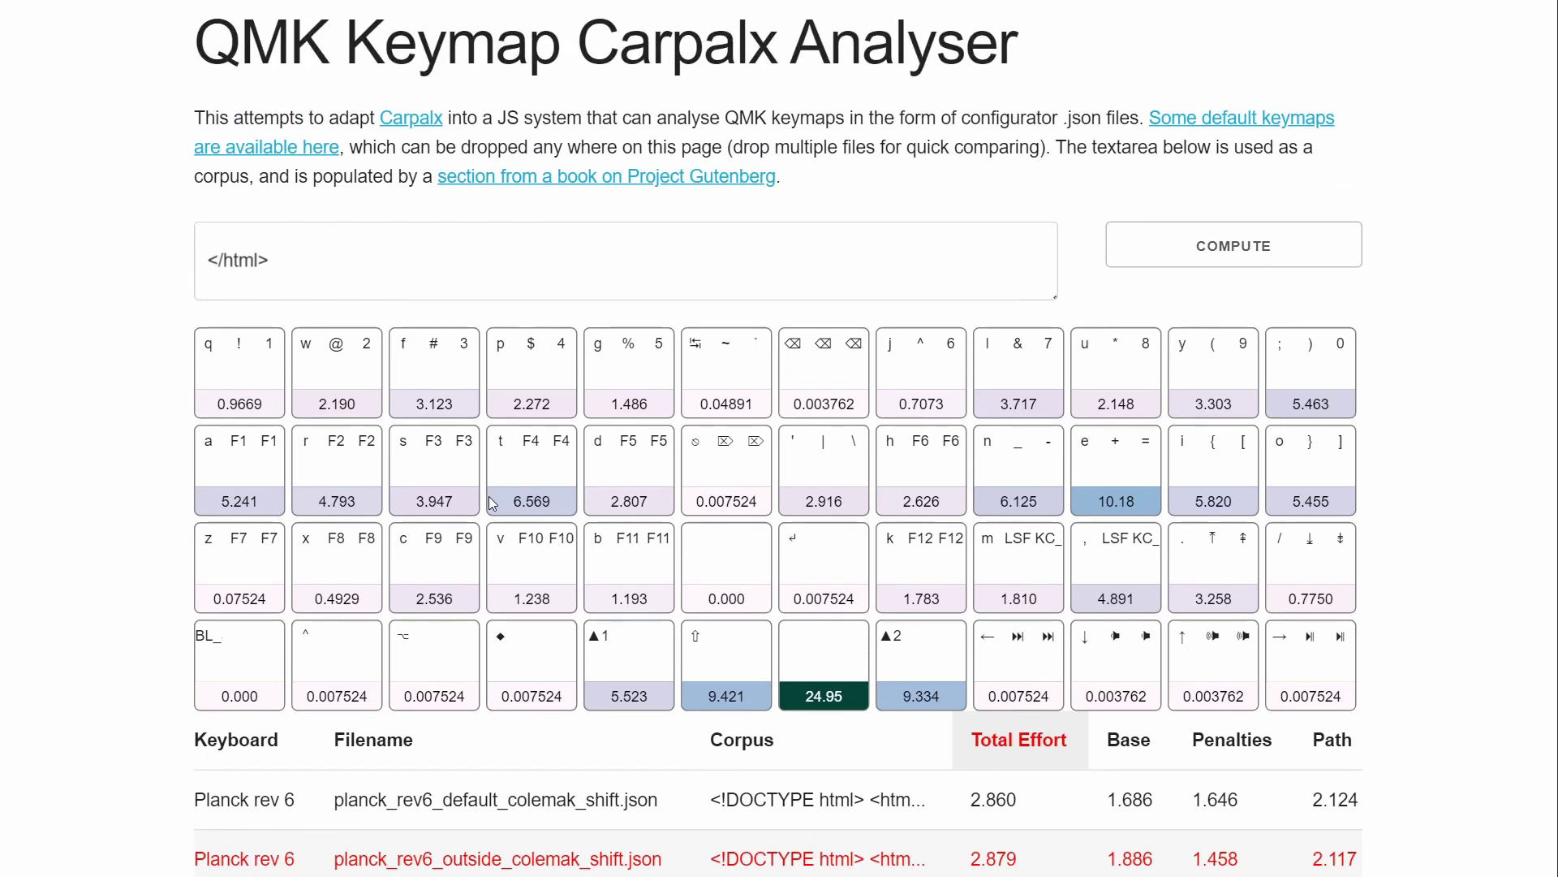
{"action": "scroll", "coordinate": [491, 502], "scroll_direction": "down", "scroll_amount": 1}
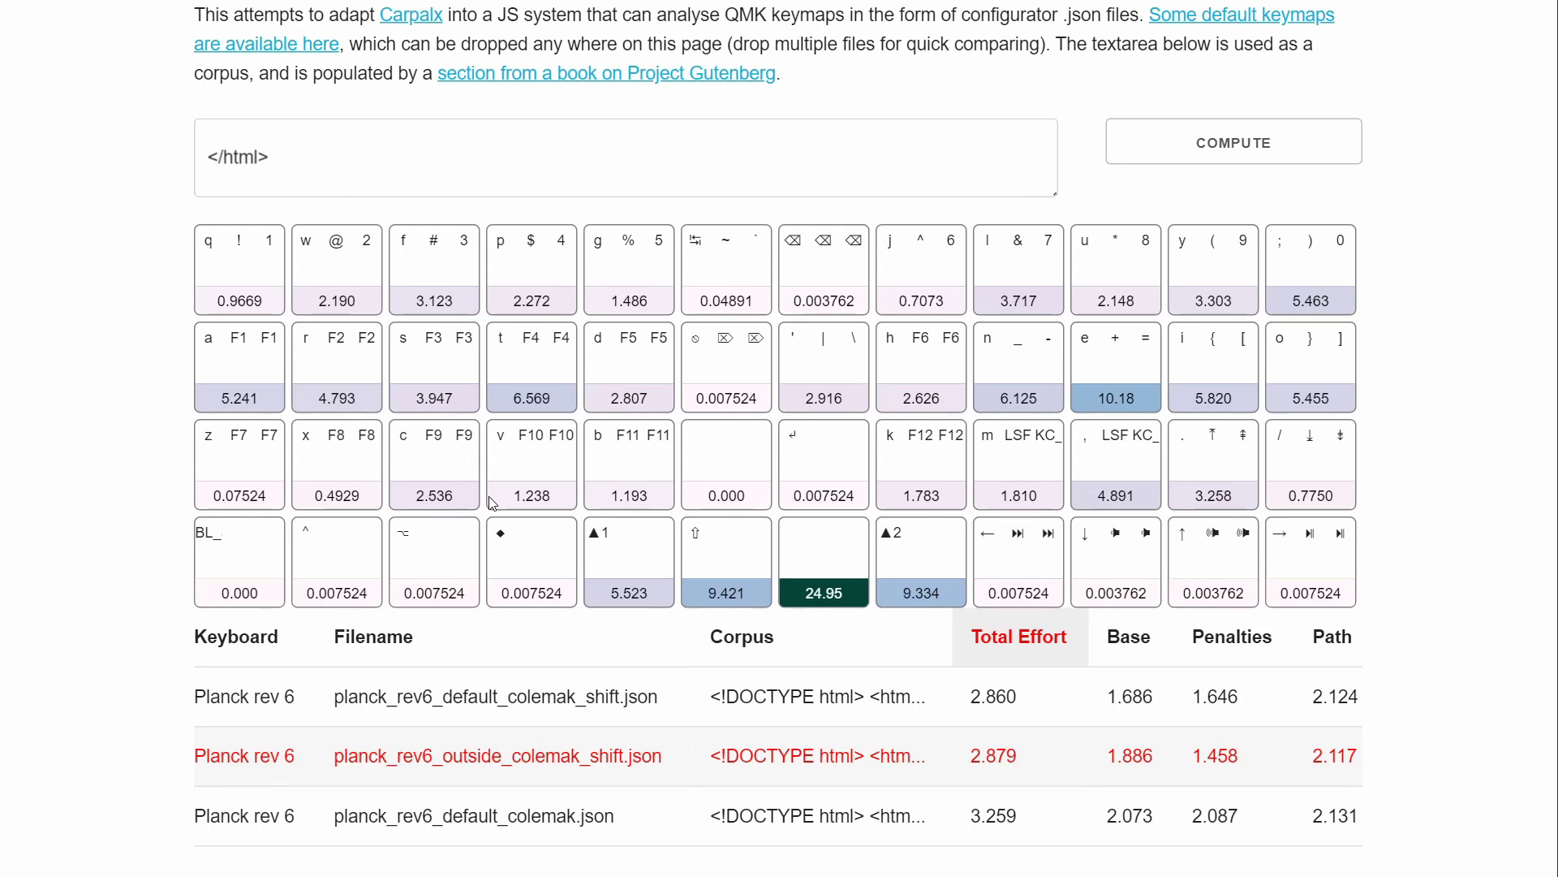
{"action": "scroll", "coordinate": [491, 501], "scroll_direction": "up", "scroll_amount": 2}
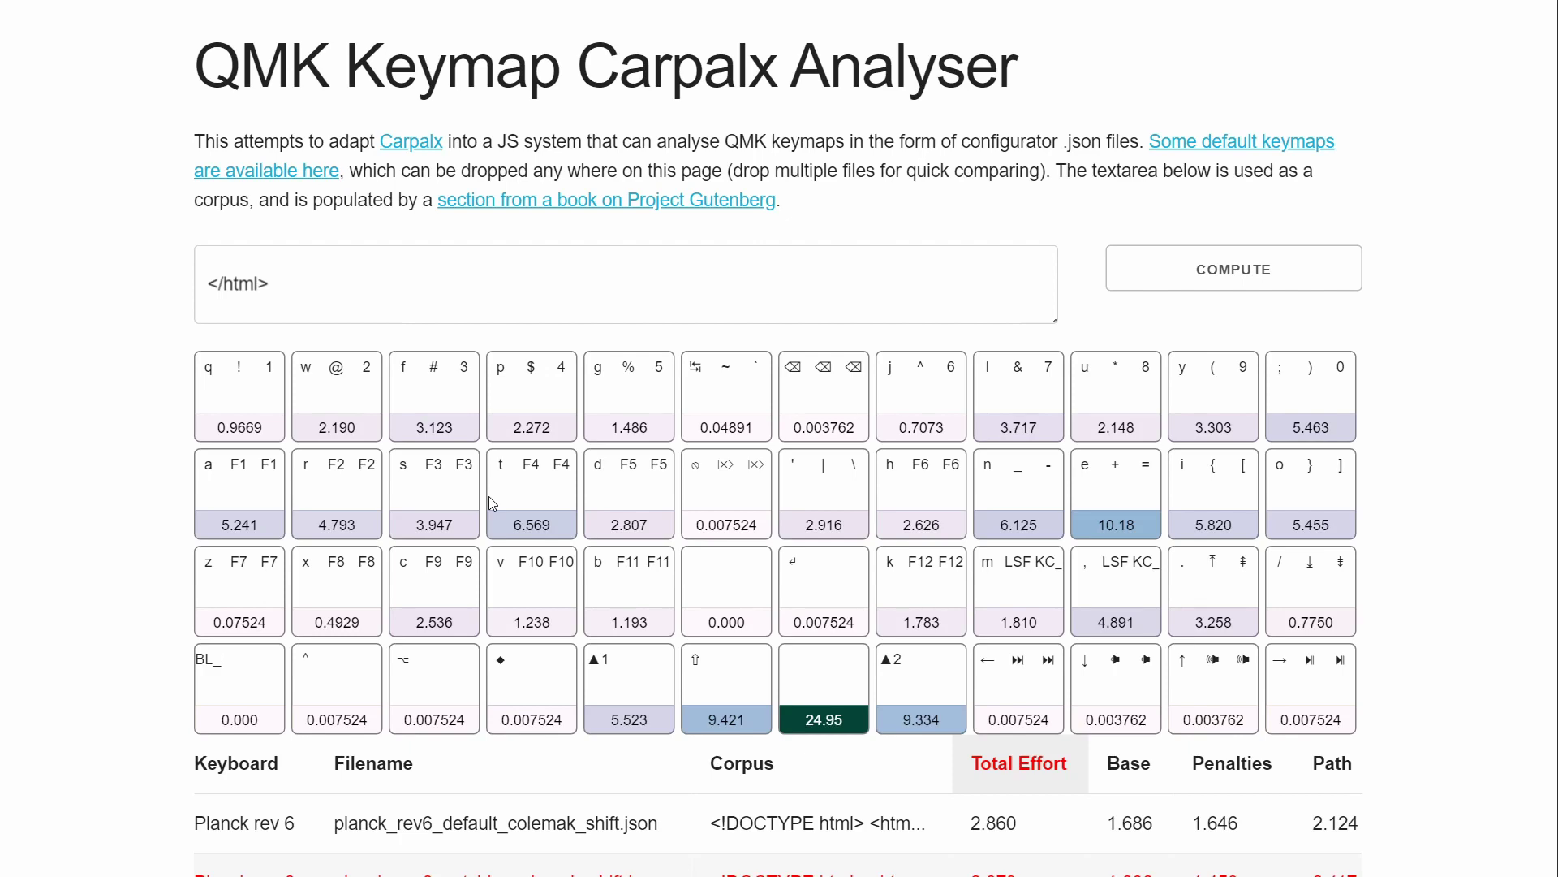
{"action": "scroll", "coordinate": [491, 500], "scroll_direction": "down", "scroll_amount": 2}
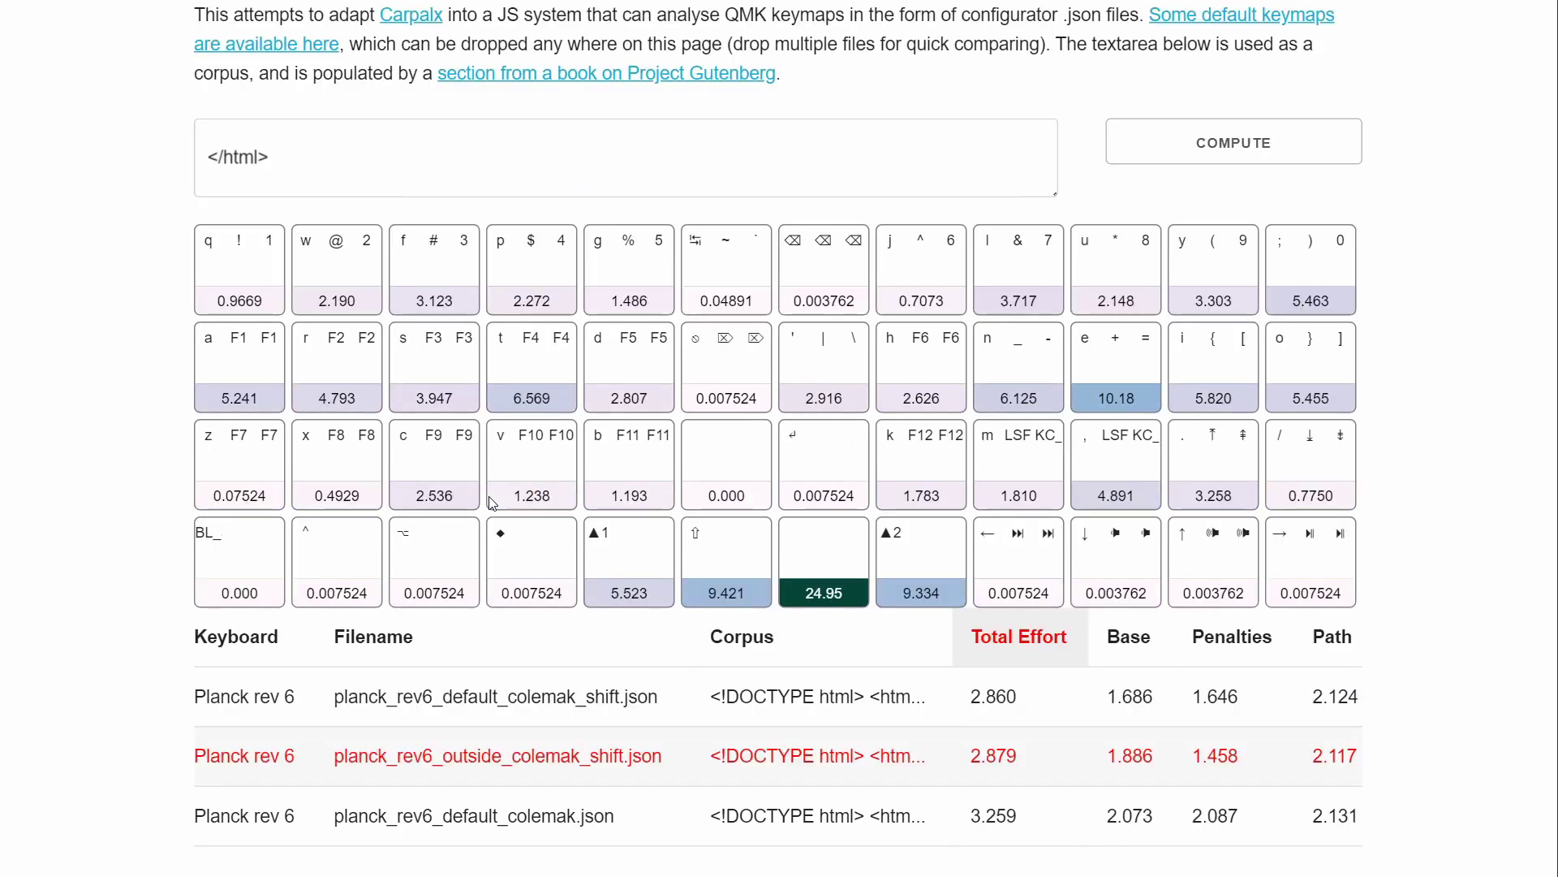
{"action": "scroll", "coordinate": [491, 501], "scroll_direction": "up", "scroll_amount": 2}
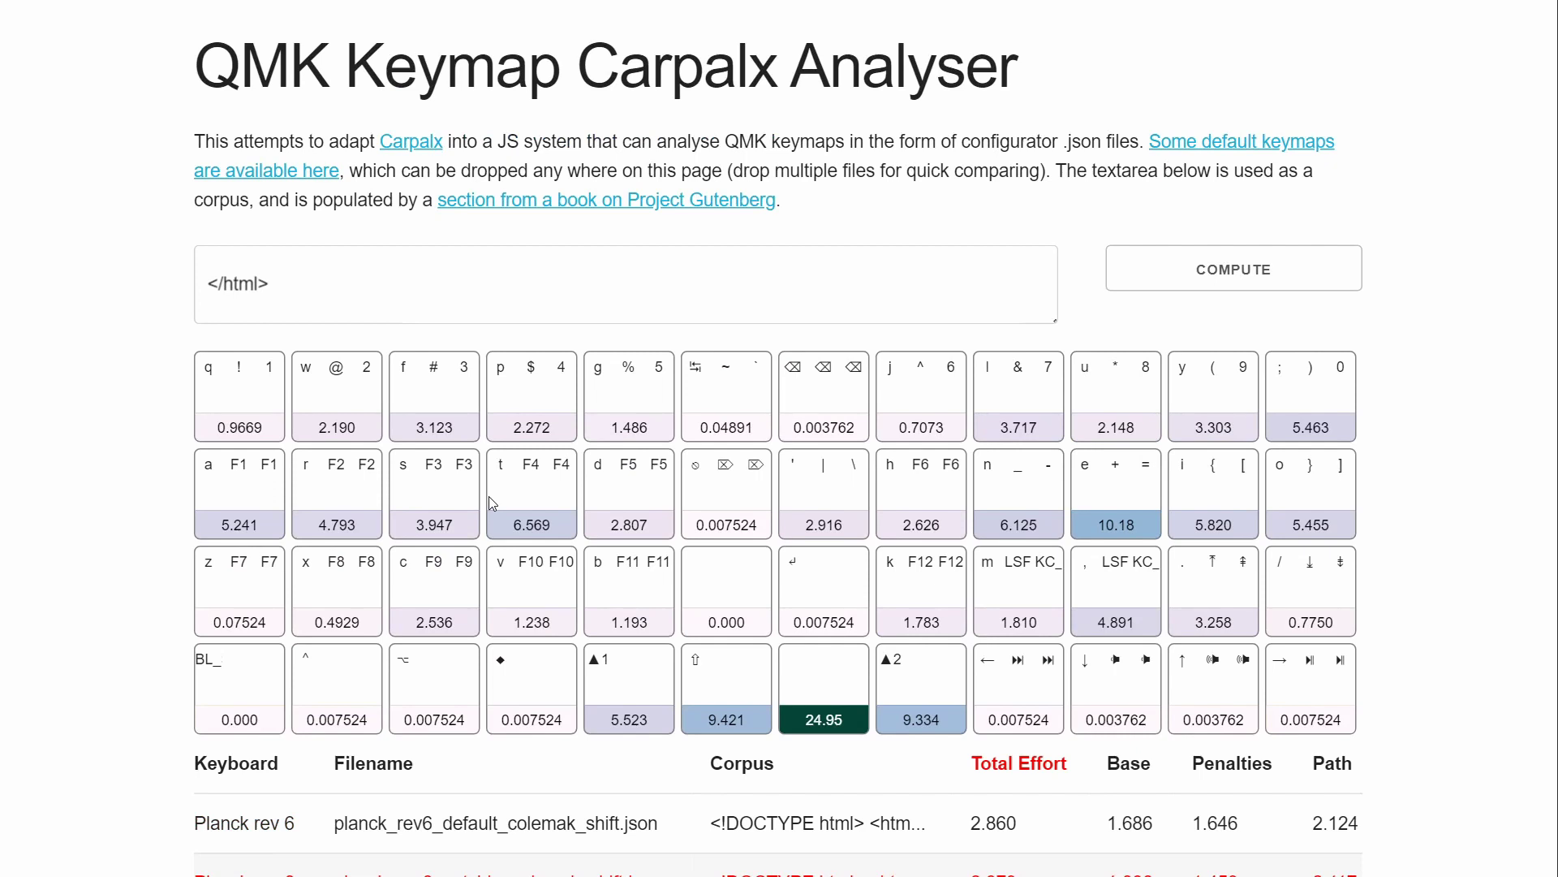
{"action": "scroll", "coordinate": [489, 497], "scroll_direction": "down", "scroll_amount": 2}
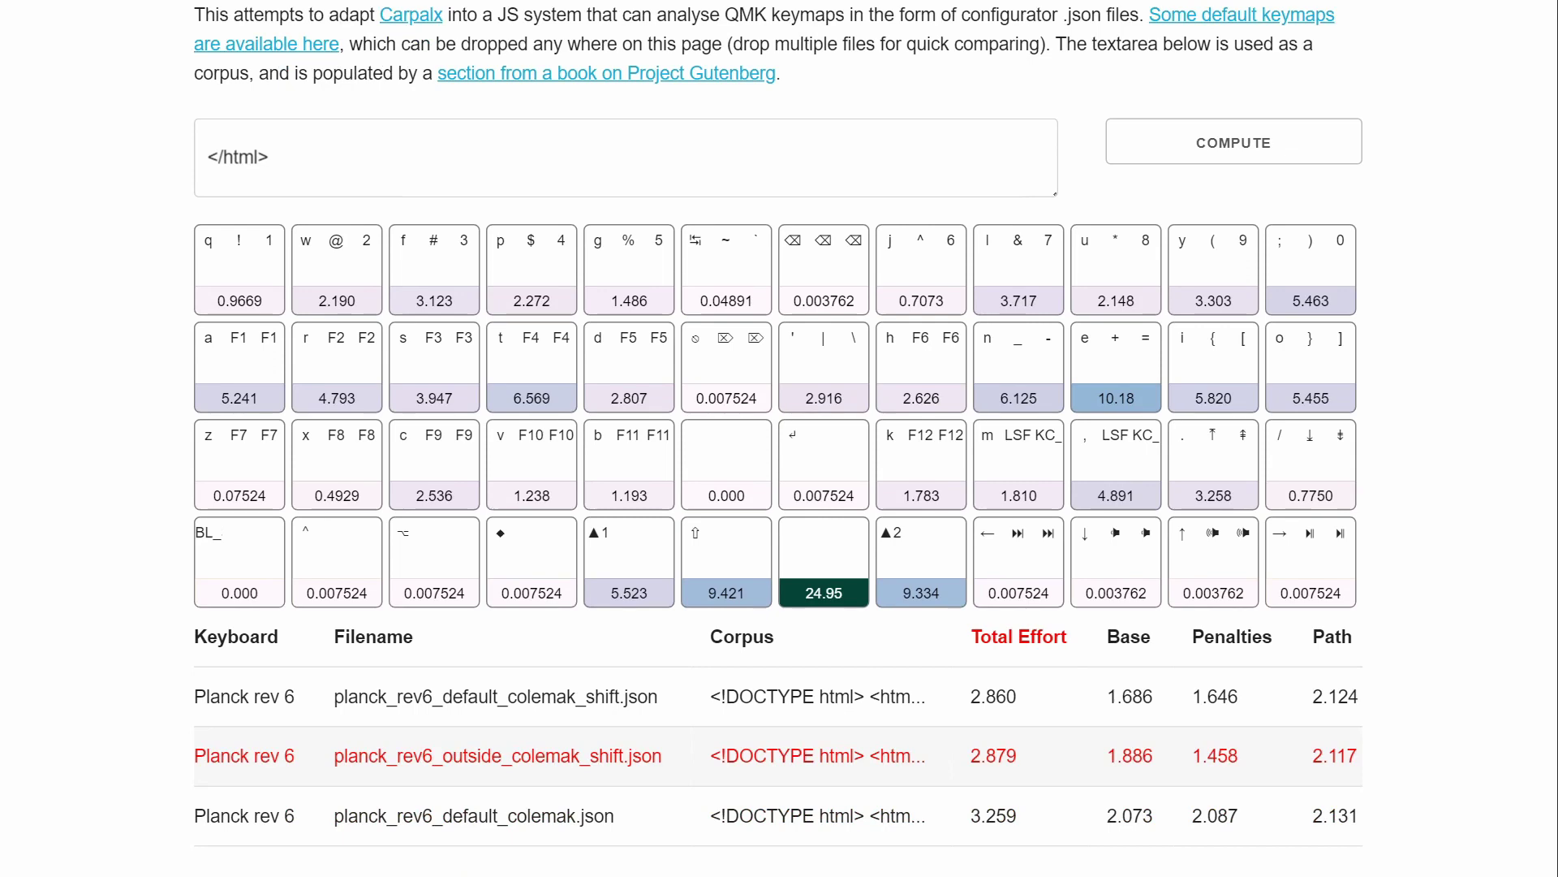
{"action": "scroll", "coordinate": [491, 503], "scroll_direction": "up", "scroll_amount": 2}
{"action": "scroll", "coordinate": [491, 502], "scroll_direction": "down", "scroll_amount": 2}
{"action": "scroll", "coordinate": [491, 501], "scroll_direction": "up", "scroll_amount": 2}
{"action": "scroll", "coordinate": [491, 502], "scroll_direction": "down", "scroll_amount": 2}
{"action": "scroll", "coordinate": [491, 501], "scroll_direction": "up", "scroll_amount": 2}
{"action": "scroll", "coordinate": [491, 502], "scroll_direction": "down", "scroll_amount": 2}
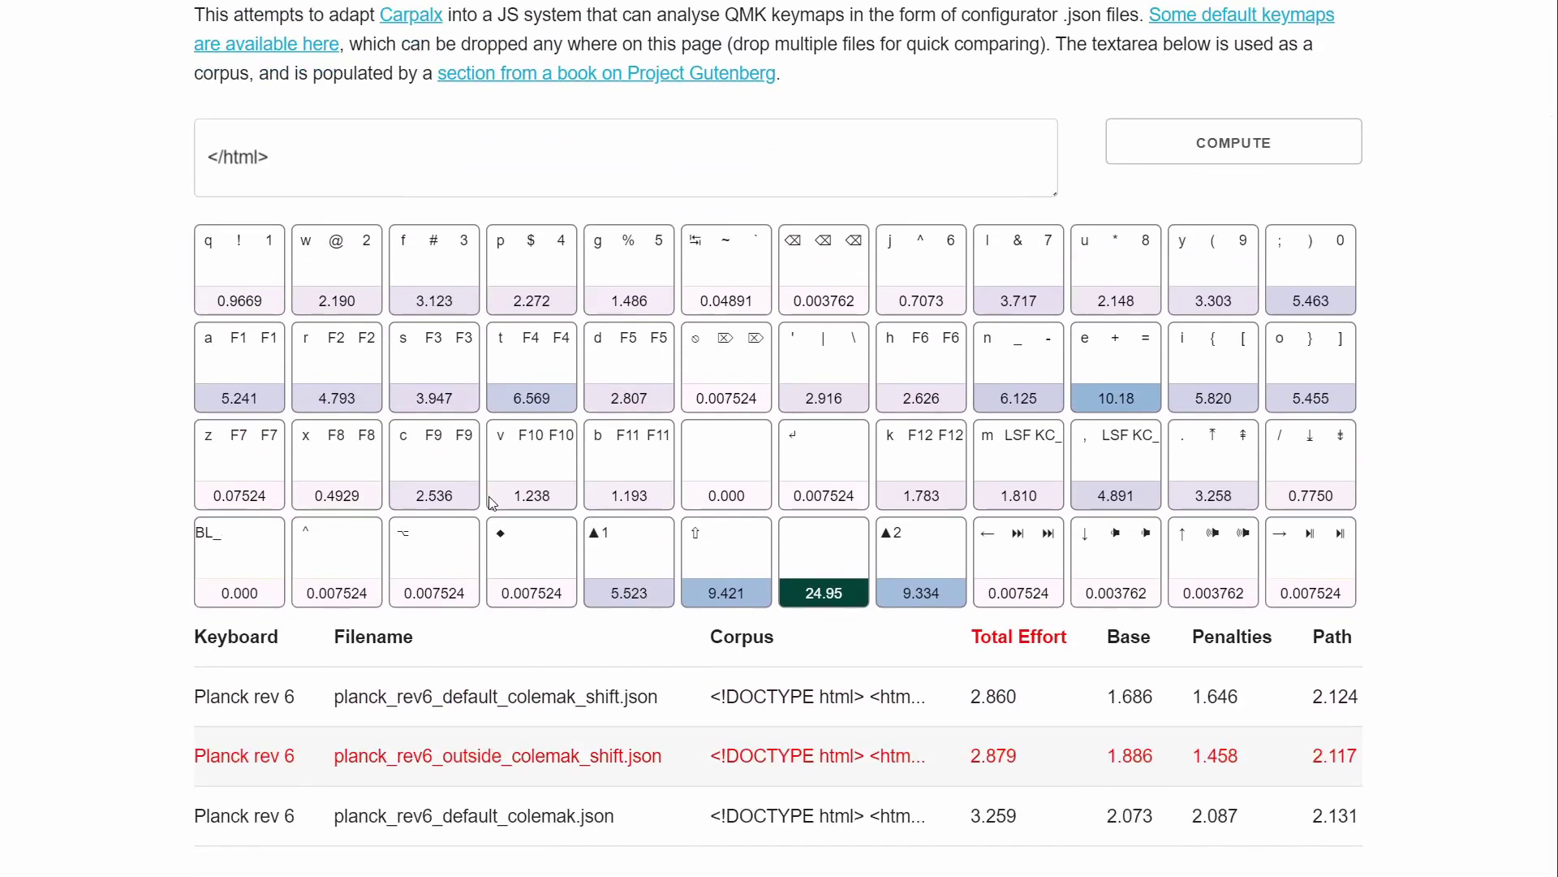